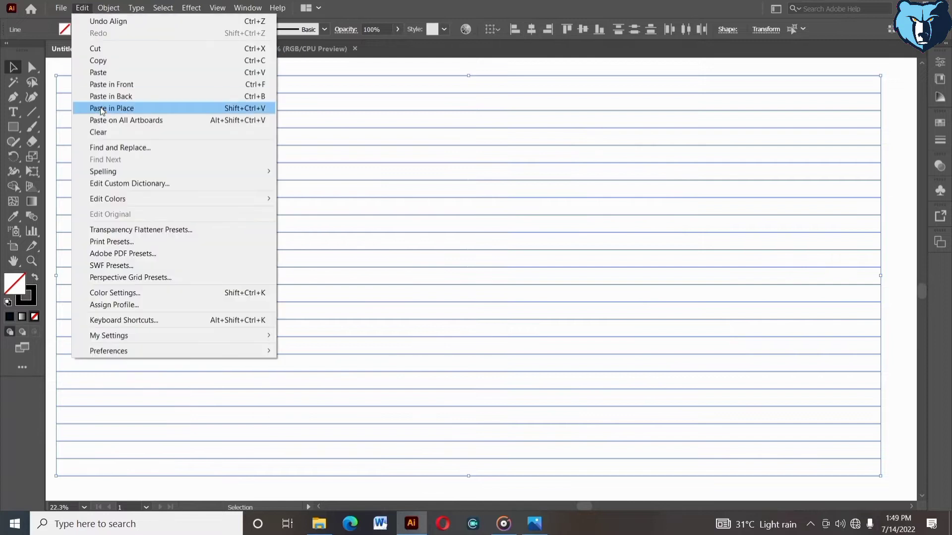
Step: Paste a copy of the horizontal lines in place and rotate it to vertical to form a grid
left_click(112, 108)
left_click_drag(54, 73, 423, 433)
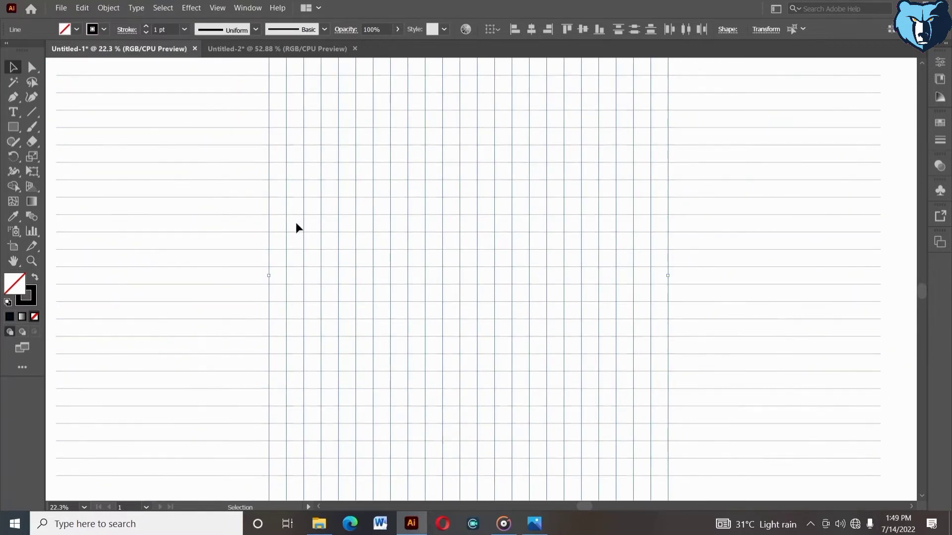
left_click(222, 67)
Step: Delete the six leftmost vertical lines of the grid
left_click(268, 70)
key("Delete")
left_click(284, 67)
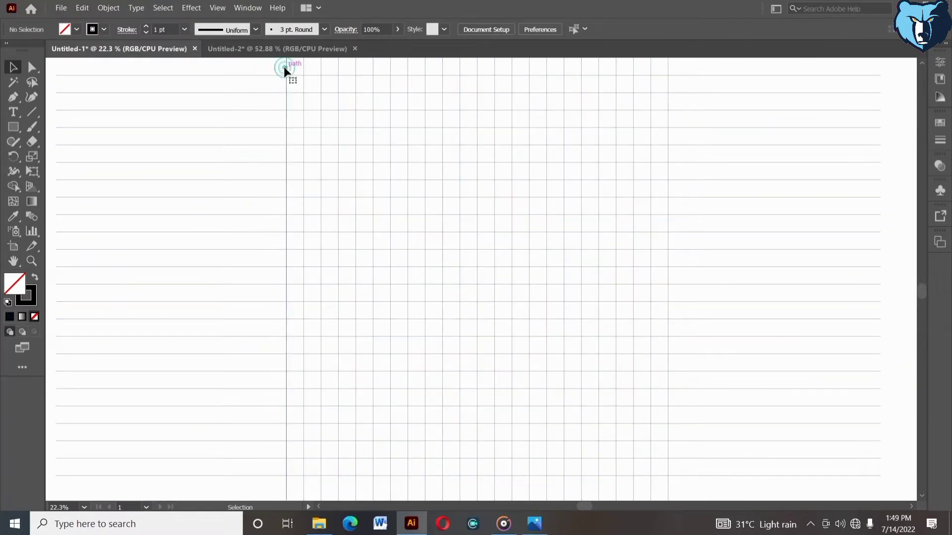
key("Delete")
left_click(302, 68)
key("Delete")
left_click(320, 67)
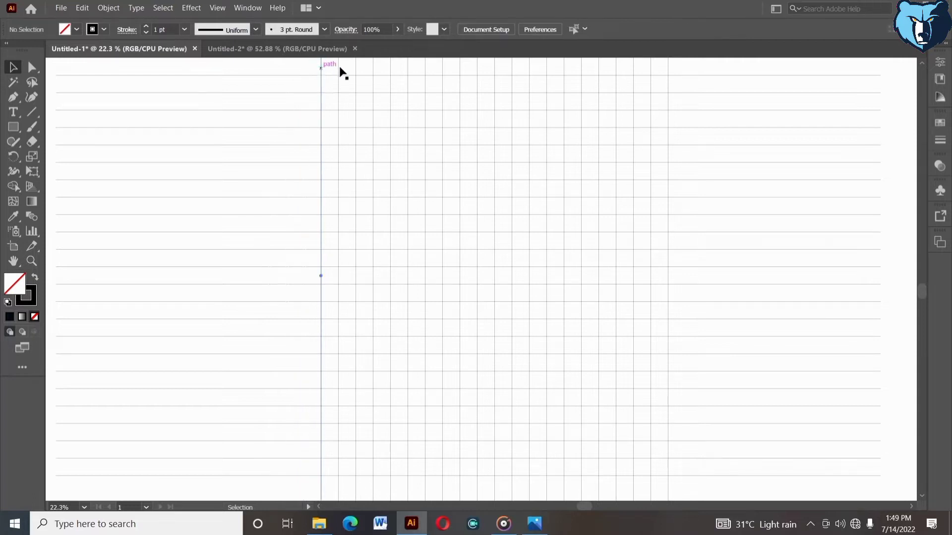
key("Delete")
left_click(338, 67)
key("Delete")
left_click(355, 67)
key("Delete")
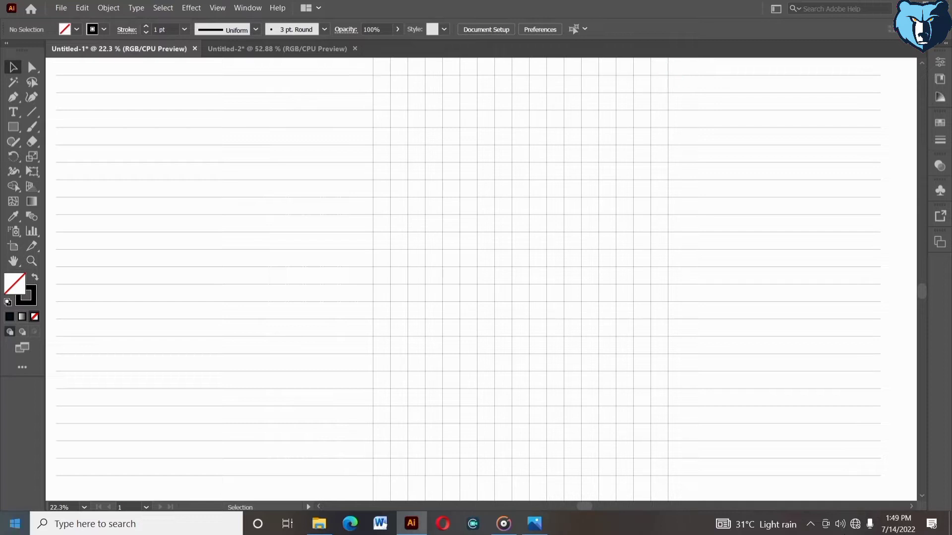
Step: Group the vertical lines together, and group the horizontal lines as a separate set
left_click_drag(681, 188, 680, 188)
right_click(680, 187)
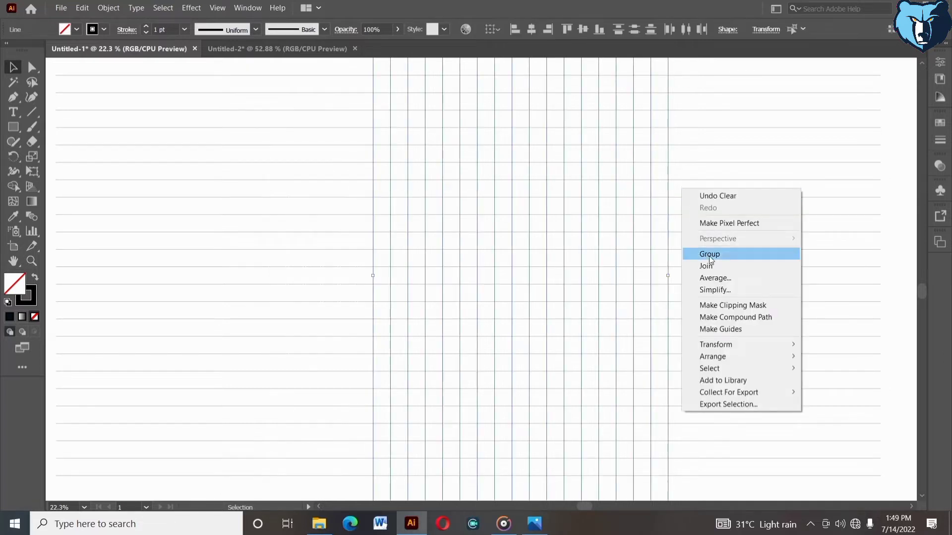
left_click(709, 253)
left_click_drag(300, 68, 290, 481)
right_click(289, 481)
left_click(318, 324)
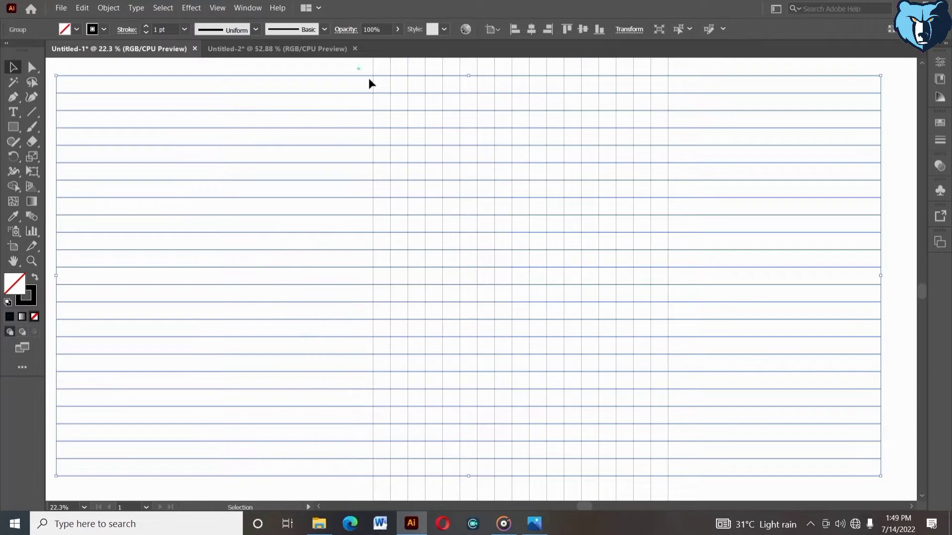
Step: Center-align the vertical and horizontal line groups on both axes and set their stroke to 2 pt
left_click(533, 28)
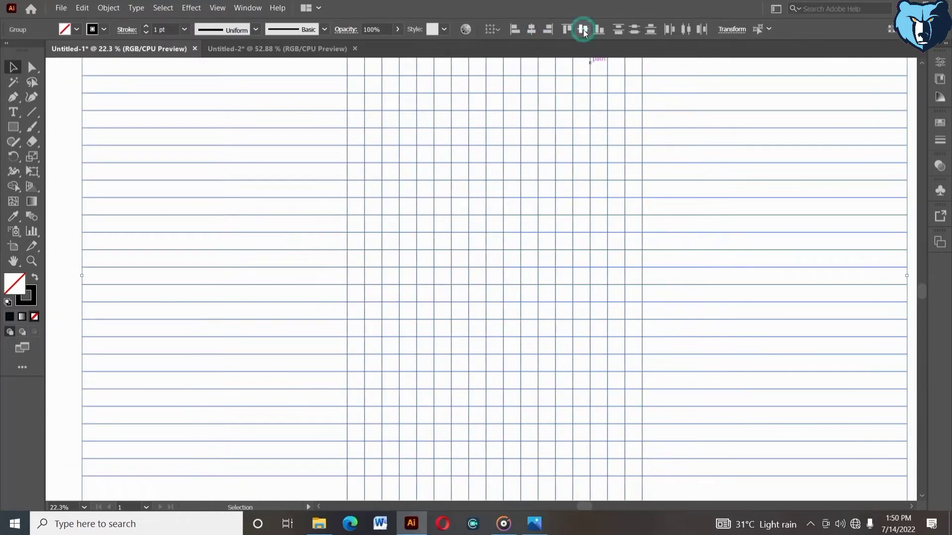
left_click(145, 27)
left_click(268, 102)
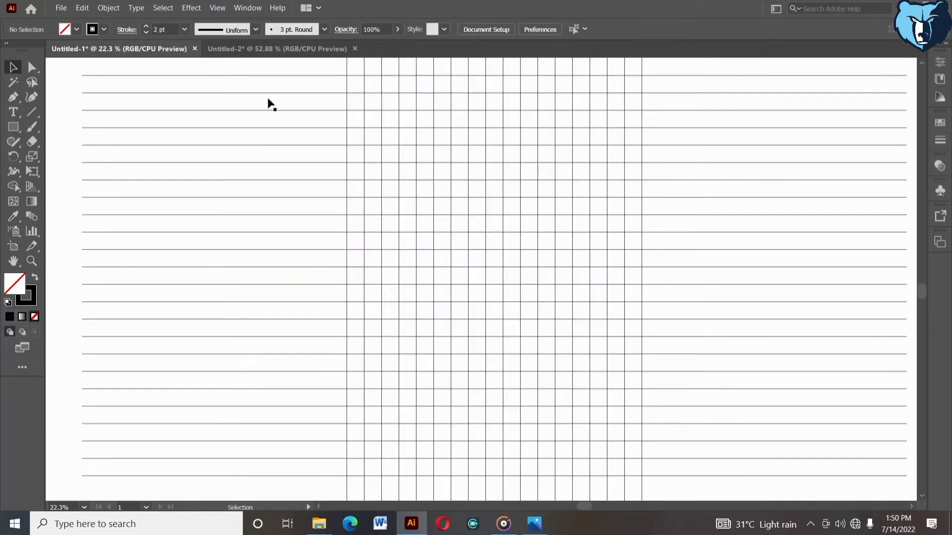
Step: Draw five nested squares 11, 9, 7, 5 and 3 grid cells wide, starting at the grid's upper-left intersection
scroll(390, 183, "right", 1)
right_click(13, 127)
left_click(74, 126)
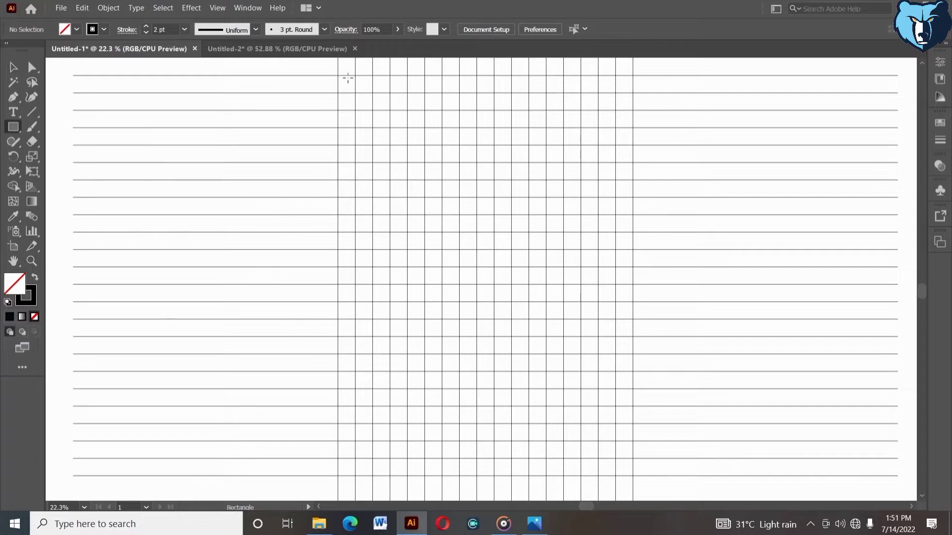
left_click_drag(338, 76, 529, 267)
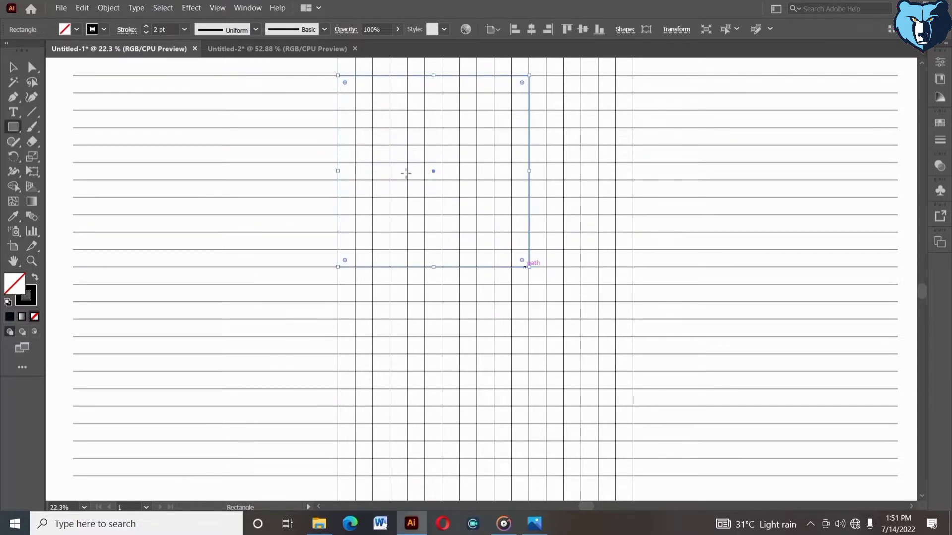
left_click_drag(355, 92, 512, 250)
left_click_drag(373, 111, 494, 232)
left_click_drag(390, 128, 477, 215)
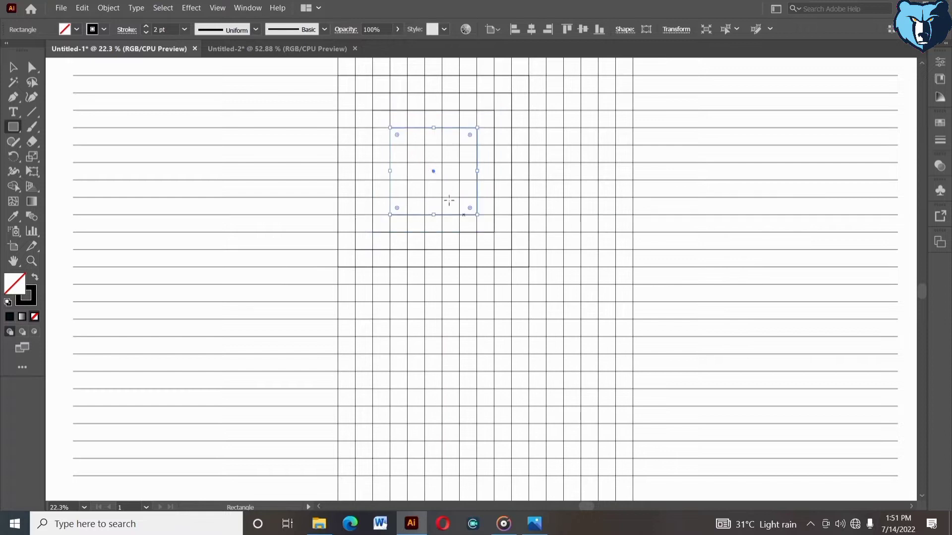
left_click_drag(407, 146, 451, 197)
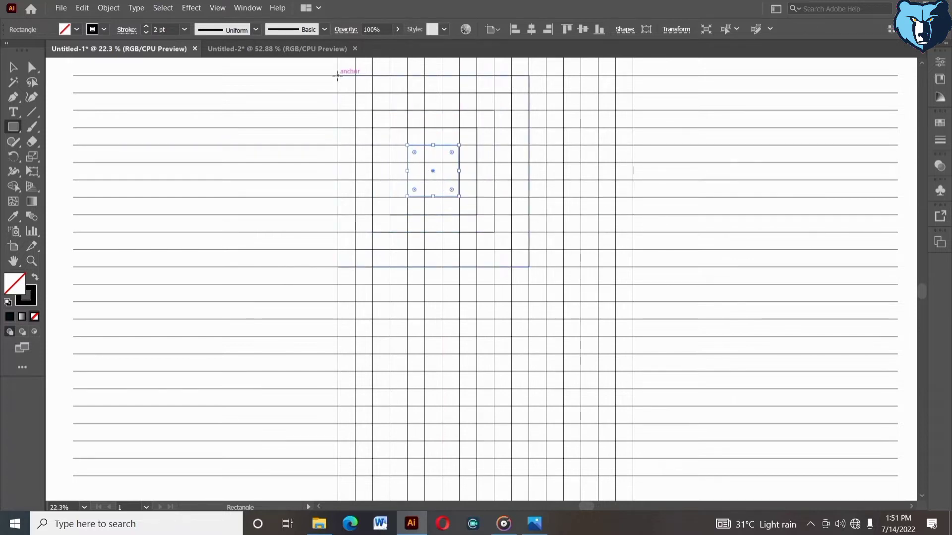
Step: Enlarge each of the five nested squares by one grid cell from its lower-right corner, making them 12, 10, 8, 6 and 4 cells wide
left_click(11, 71)
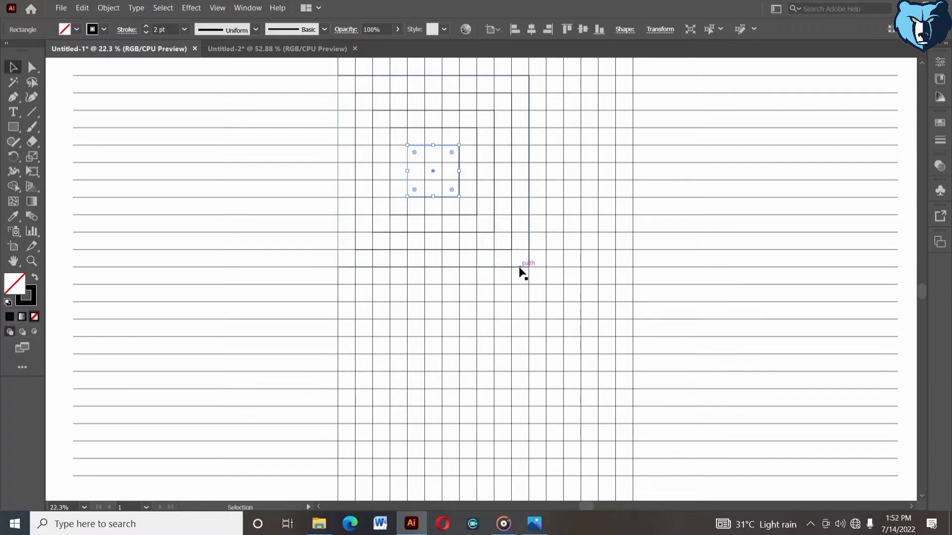
left_click_drag(529, 268, 546, 284)
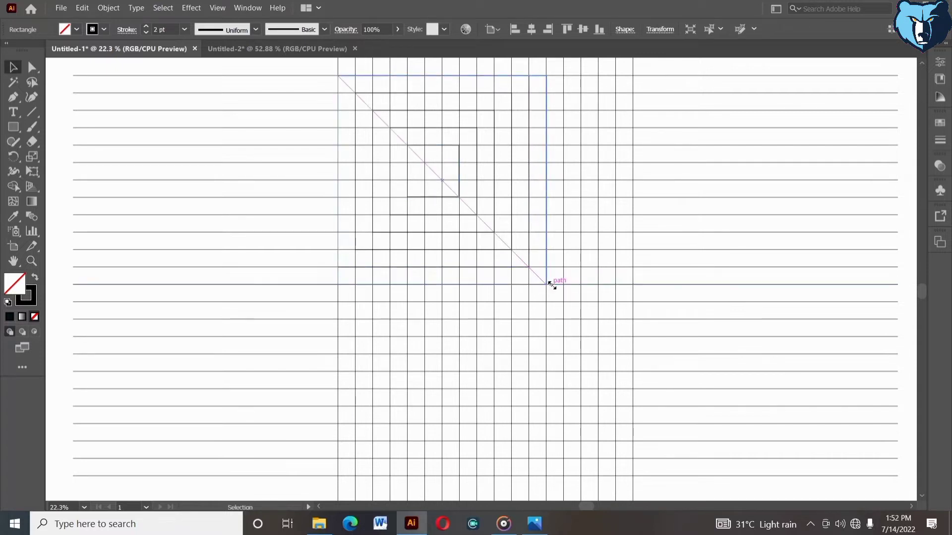
mouse_move(509, 252)
left_mouse_down()
mouse_move(535, 265)
mouse_move(495, 233)
mouse_move(522, 255)
mouse_move(514, 249)
left_mouse_up()
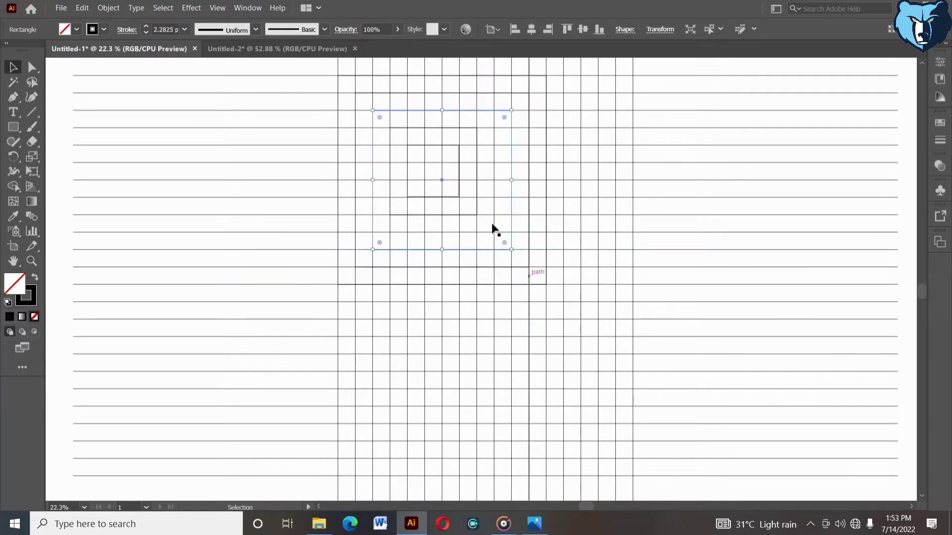
left_click(475, 214)
left_click_drag(479, 215, 496, 231)
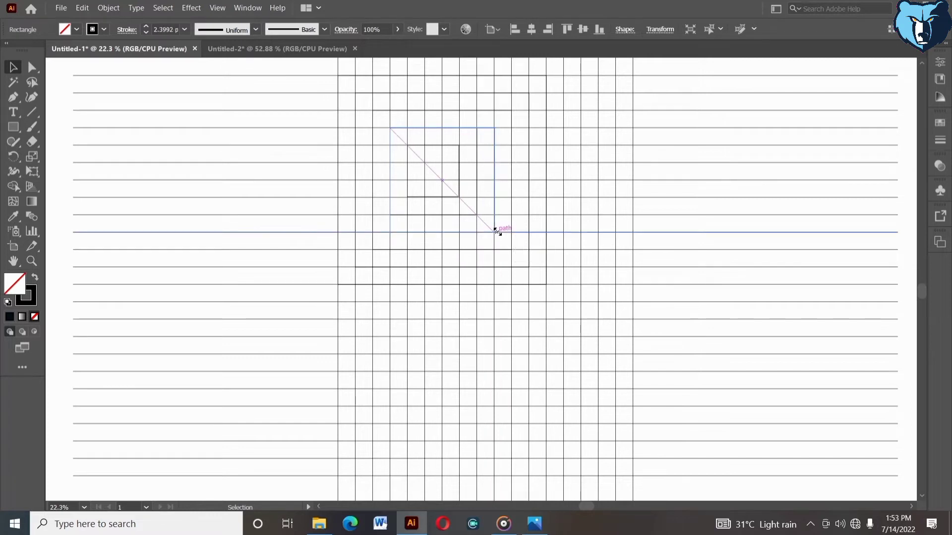
left_click_drag(458, 197, 476, 215)
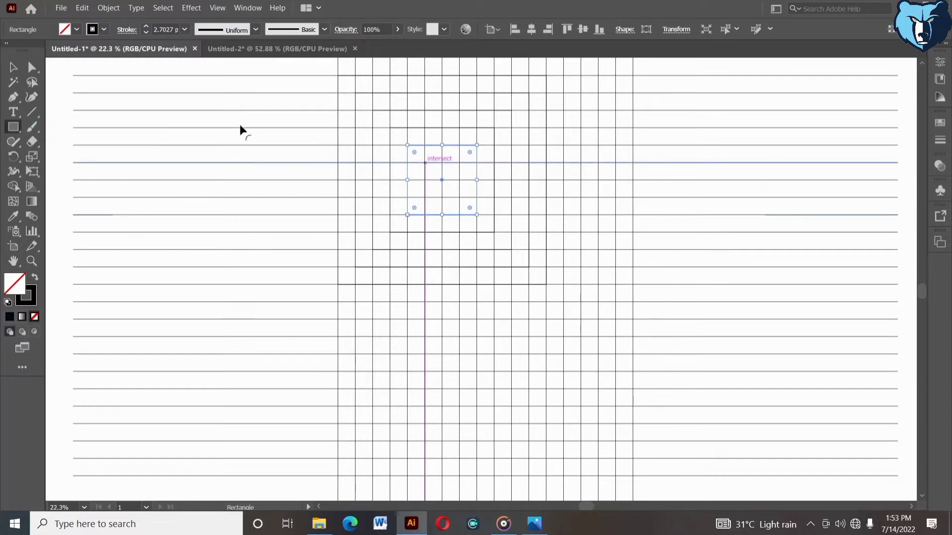
Step: Draw a square two grid cells wide at the center of the nested squares and round its corners fully into a circle
left_click(77, 64)
left_click(13, 128)
left_click_drag(425, 163, 496, 214)
left_click(13, 67)
Step: Round the corners of the other five nested squares fully, turning them into concentric circles around the small circle
left_click(417, 147)
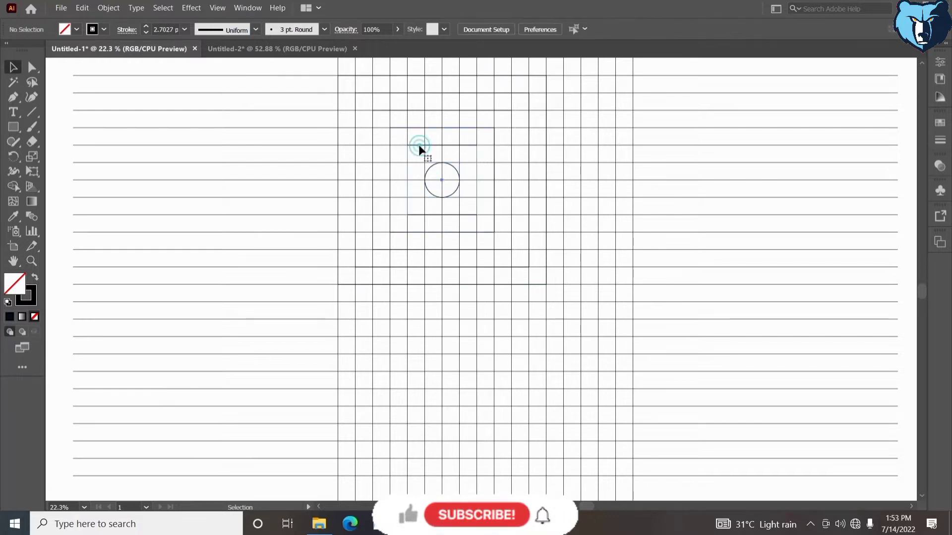
left_click(418, 146)
left_click_drag(414, 152, 449, 197)
left_click(399, 128)
left_click_drag(398, 136, 558, 271)
left_click(393, 114)
left_click(392, 110)
left_click_drag(380, 118, 535, 299)
left_click(535, 300)
left_click(362, 98)
left_click_drag(363, 100, 587, 271)
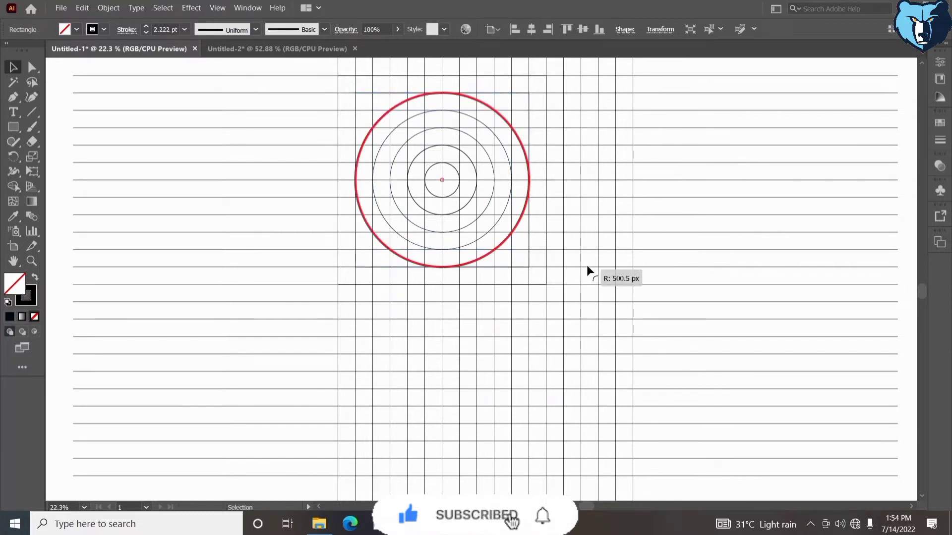
left_click(347, 79)
left_click_drag(345, 83, 605, 272)
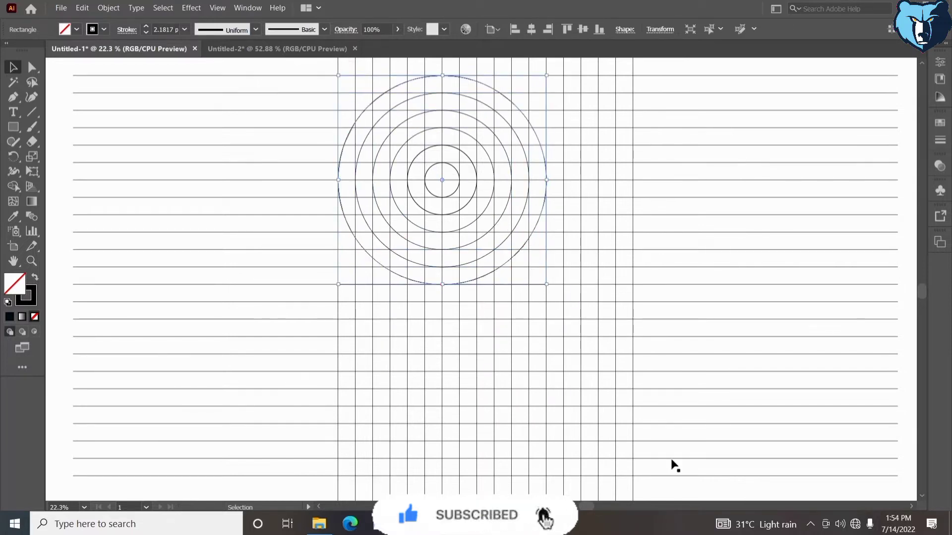
left_click(671, 486)
Step: Draw four nested squares 10, 8, 6 and 4 grid cells wide, starting from the grid's upper-right intersection
key("m")
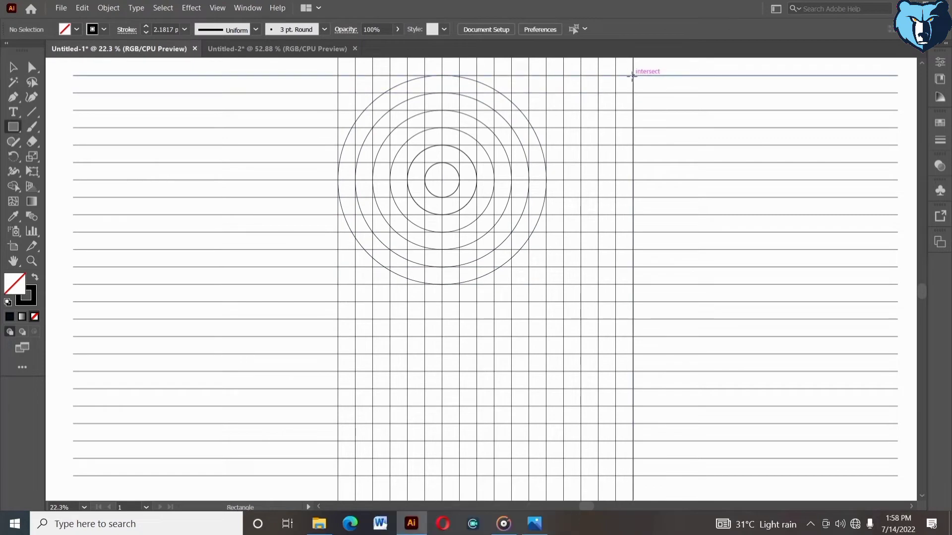
left_click_drag(632, 76, 459, 186)
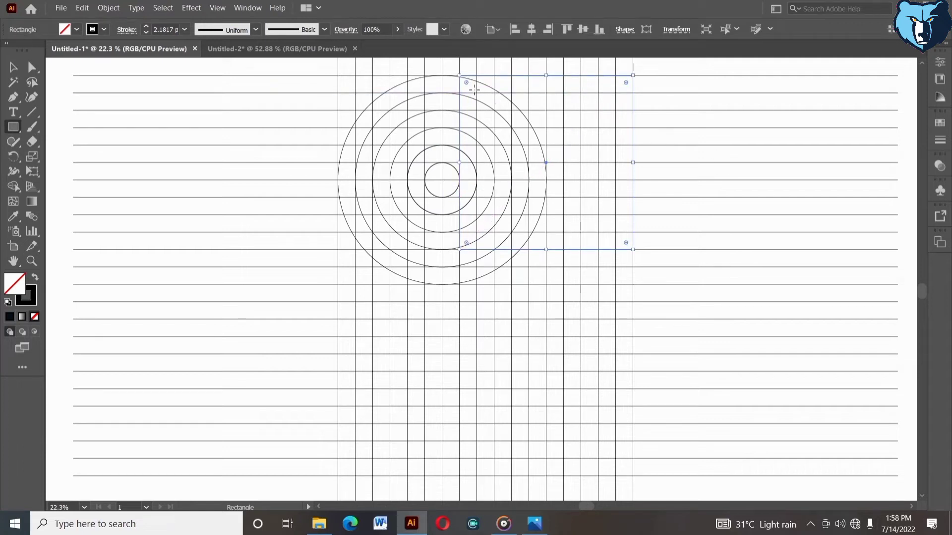
left_click_drag(477, 91, 616, 231)
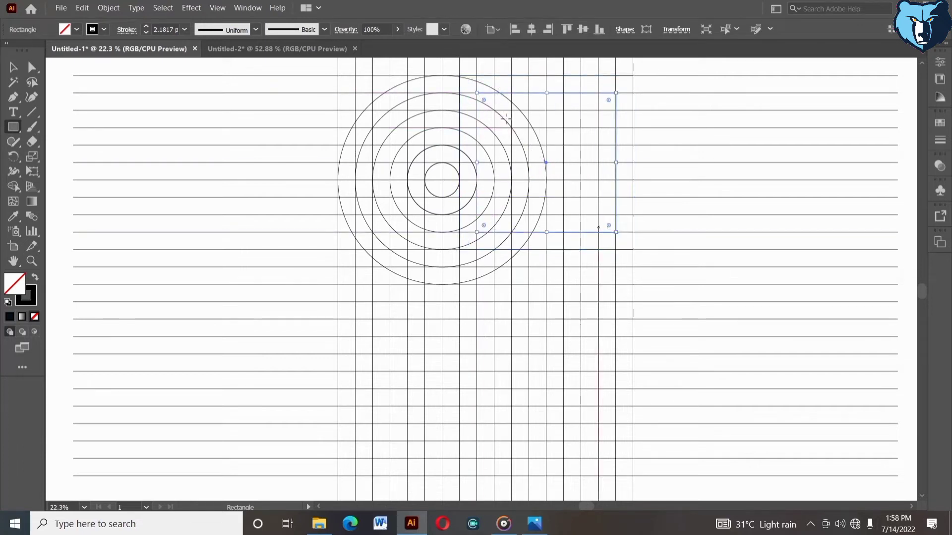
left_click_drag(597, 110, 527, 198)
Step: Round the corners of the four nested squares at the grid's upper right fully into concentric circles
left_click(12, 68)
left_click_drag(572, 135, 516, 211)
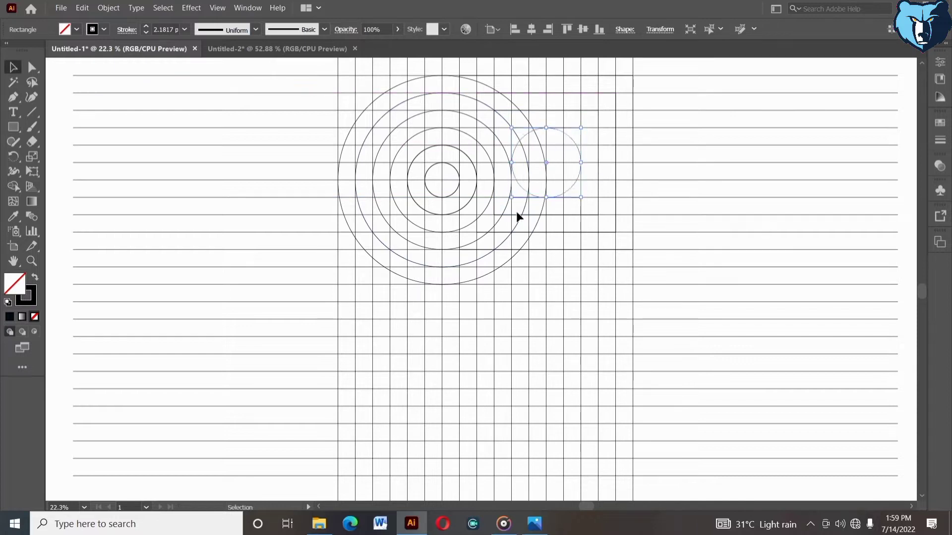
left_click(595, 112)
left_click_drag(590, 118, 493, 245)
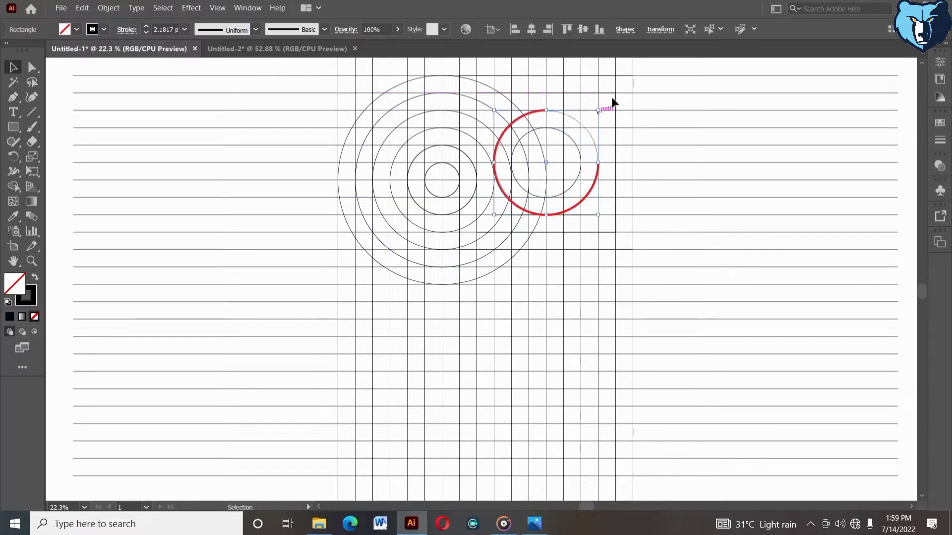
left_click(612, 93)
left_click_drag(607, 101, 521, 243)
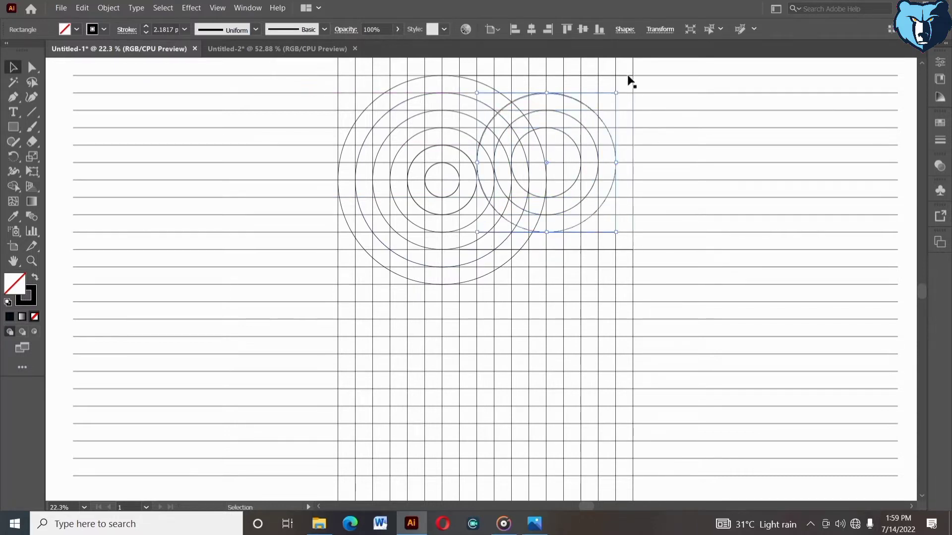
left_click(628, 80)
left_click_drag(626, 83, 535, 252)
left_click(654, 314)
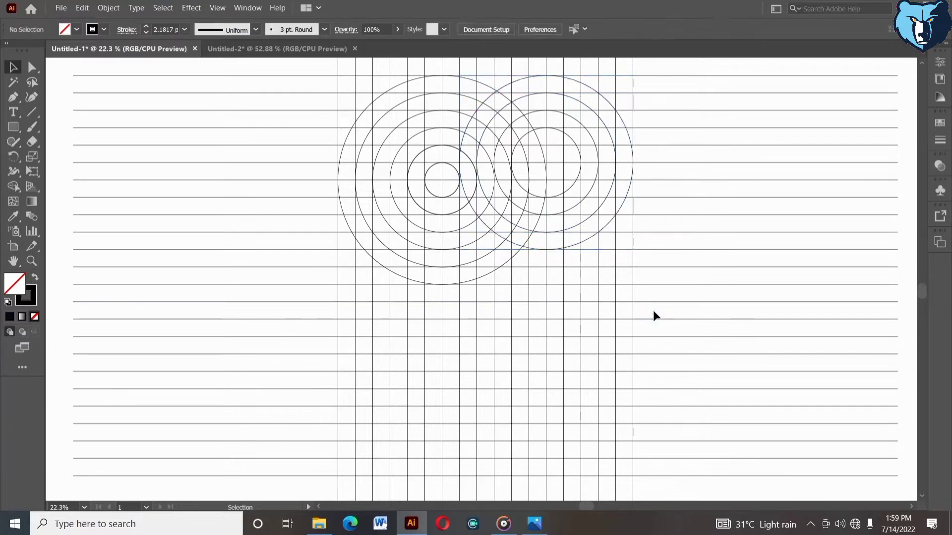
Step: Group the upper-left concentric circles, and group the upper-right concentric circles as a separate set
left_click(378, 118)
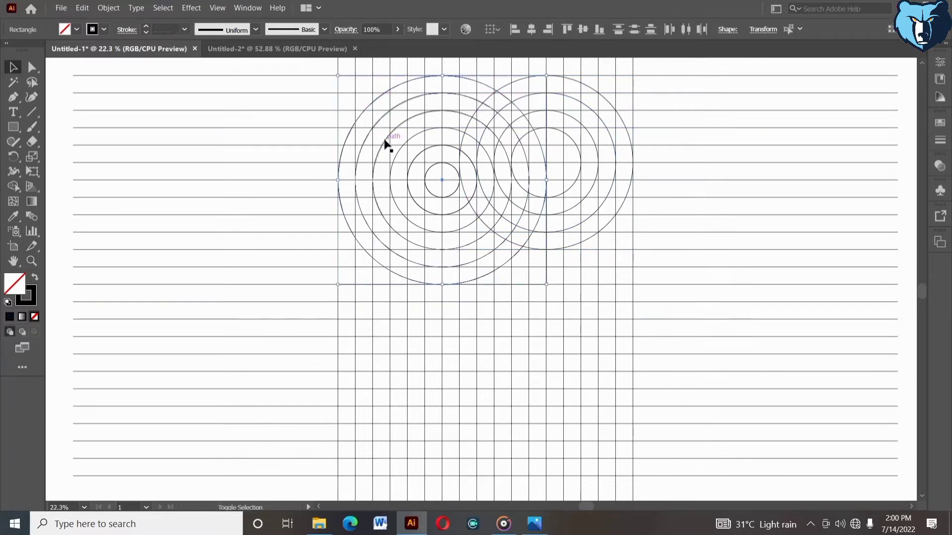
right_click(429, 165)
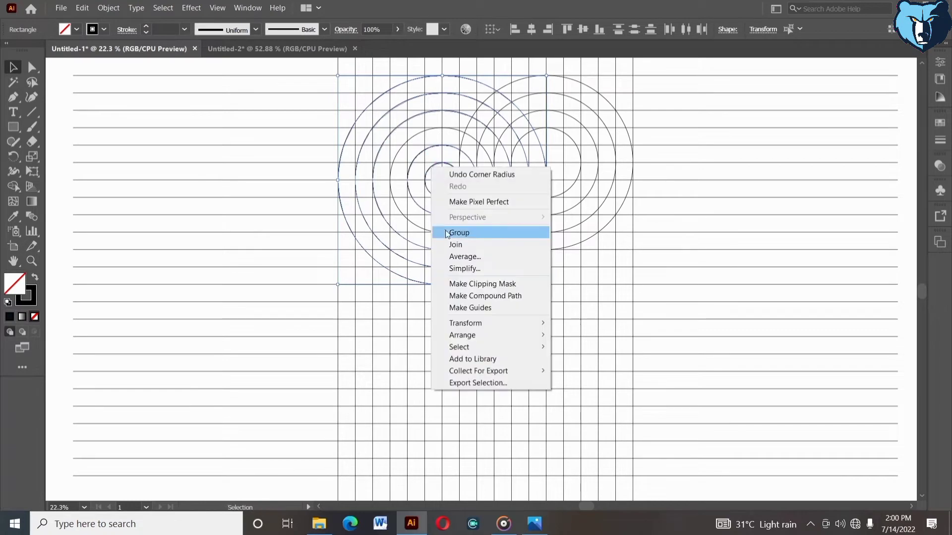
left_click(461, 229)
left_click(587, 102)
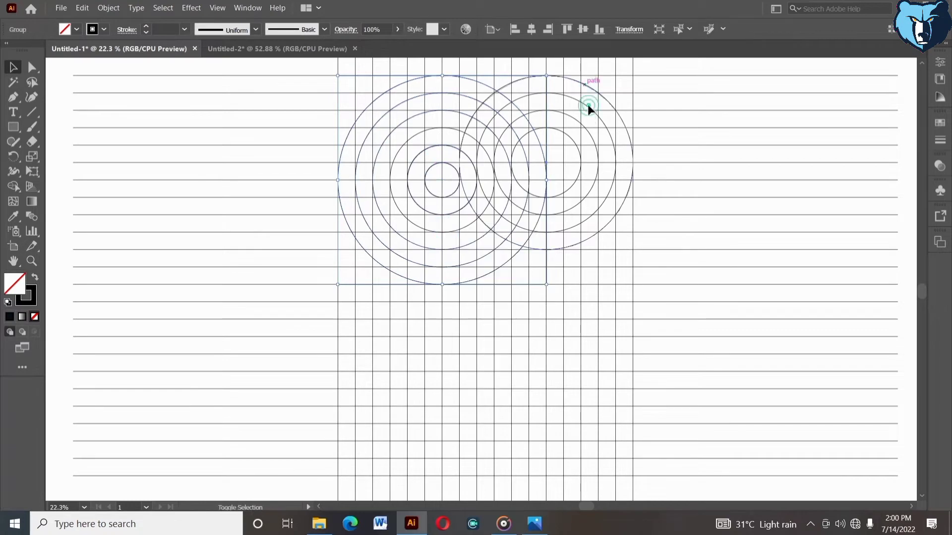
right_click(567, 133)
left_click(595, 203)
Step: Duplicate the upper-right circle group and align the copy to the vertical lines' left edge and the horizontal lines' bottom edge
left_click(82, 8)
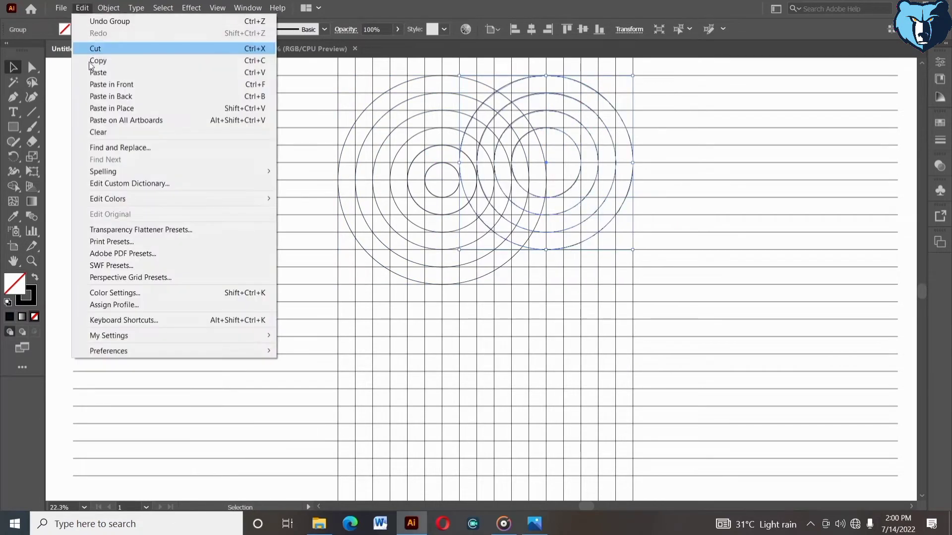
left_click(112, 97)
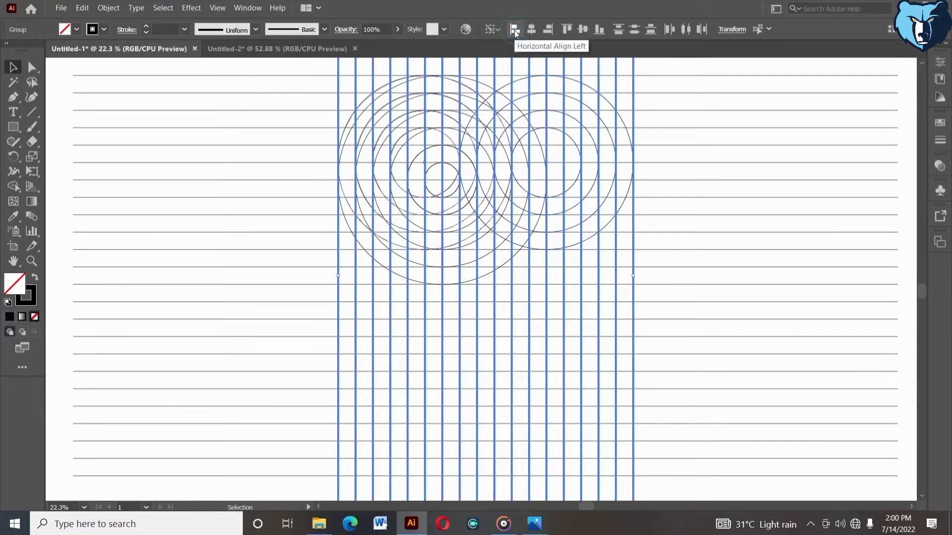
left_click(343, 467)
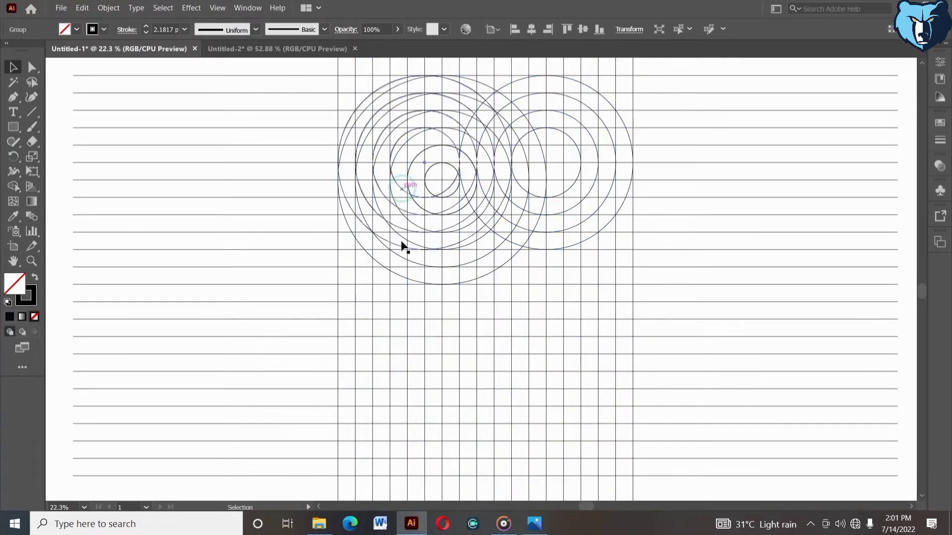
left_click(394, 475)
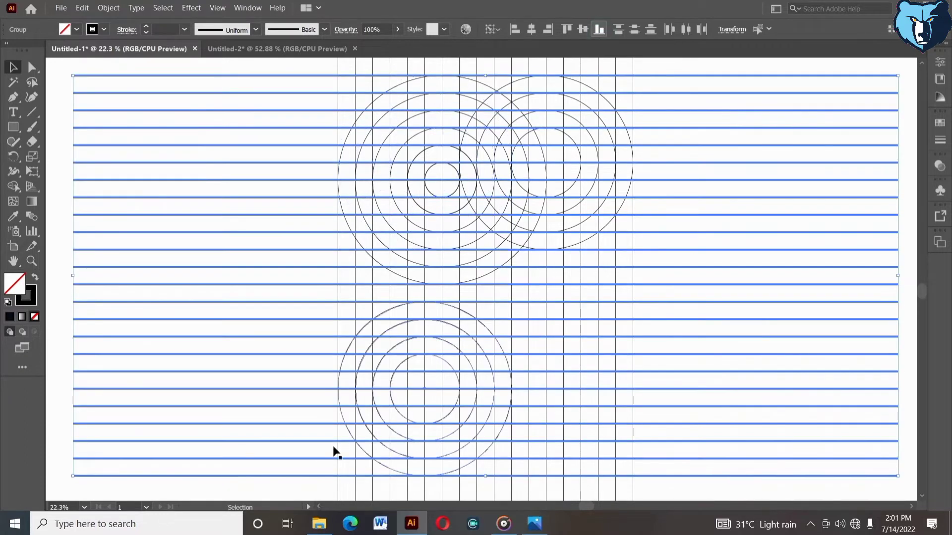
left_click(284, 485)
Step: Ungroup the set of horizontal lines and the set of vertical lines
left_click(518, 476)
right_click(518, 476)
left_click(545, 374)
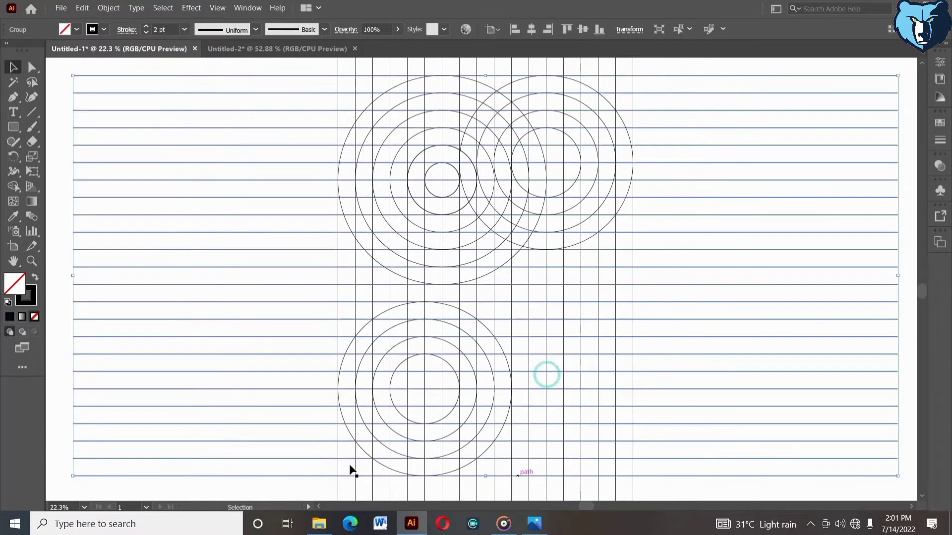
left_click(351, 471)
left_click(337, 309)
right_click(337, 309)
left_click(370, 400)
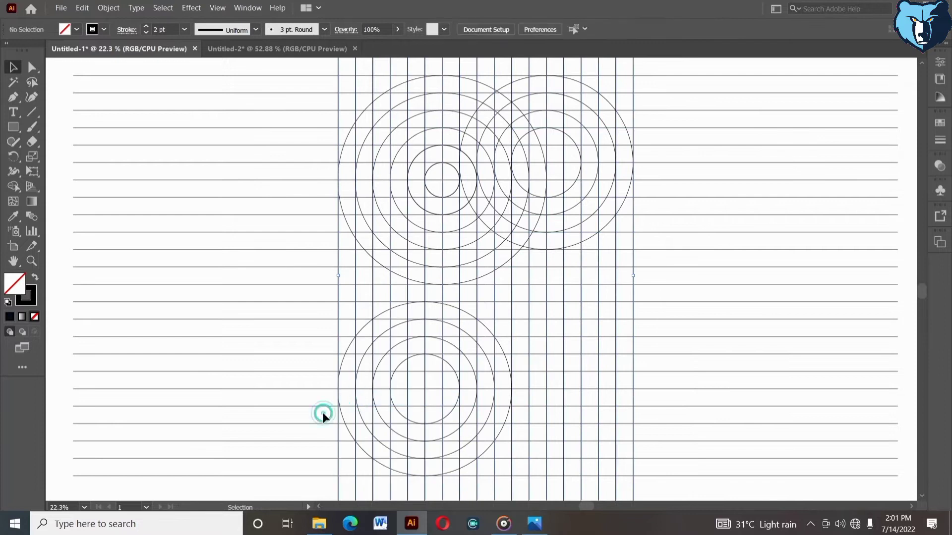
left_click(322, 412)
Step: Paste a copy of the upper-left circle group in front and right-align it to the rightmost vertical line
left_click(419, 283)
left_click(82, 8)
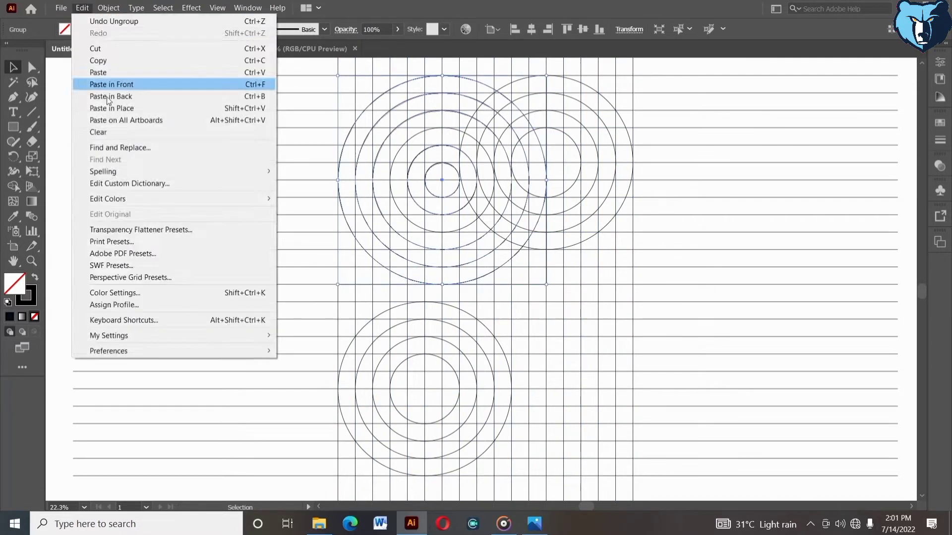
left_click(99, 84)
left_click(633, 361, "shift")
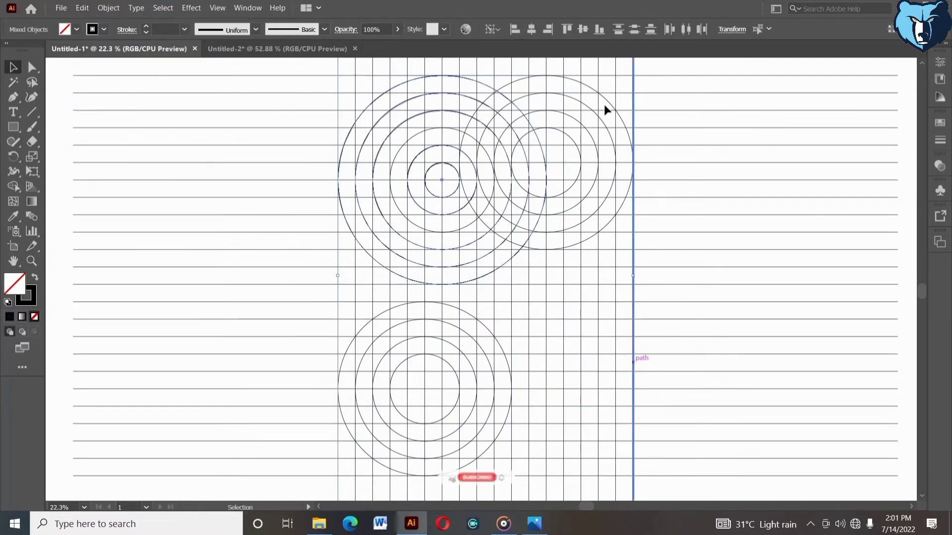
left_click(549, 28)
Step: Align the copied circle group's bottom edge to the lowest horizontal line
left_click(573, 476)
left_click(573, 274, "shift")
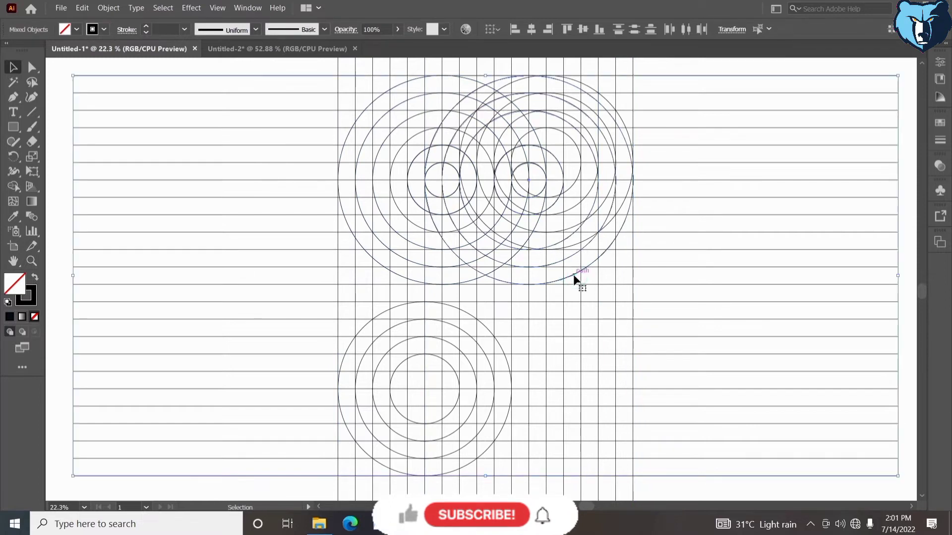
left_click(573, 475)
left_click(598, 29)
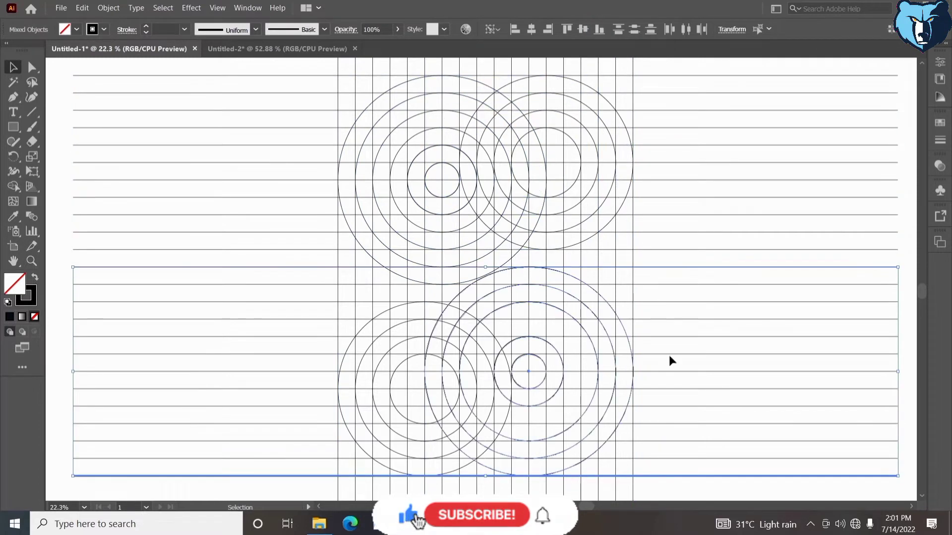
left_click(666, 340)
Step: Select all grid lines and circles and set their stroke to 0.25 pt
mouse_move(330, 67)
left_mouse_down()
mouse_move(432, 225)
mouse_move(657, 486)
left_mouse_up()
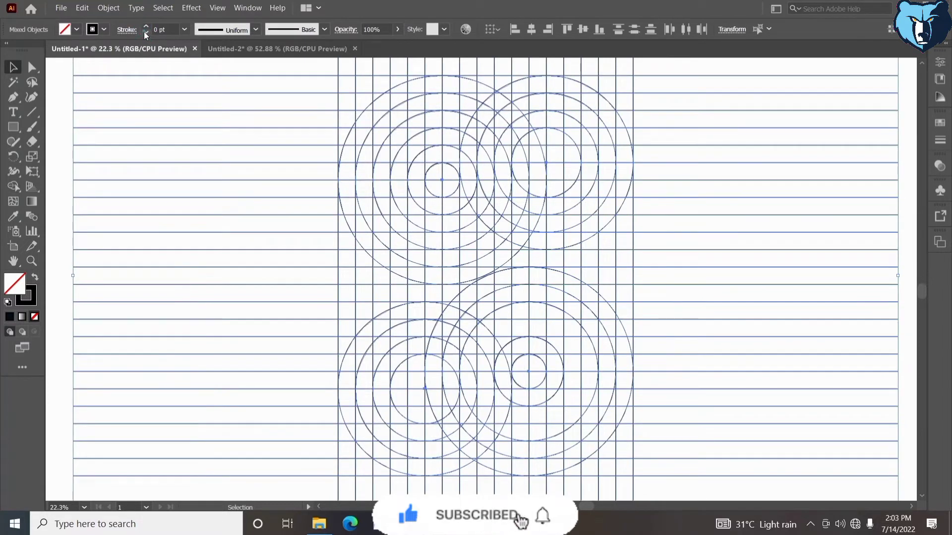
left_click(145, 26)
left_click(146, 32)
left_click(146, 33)
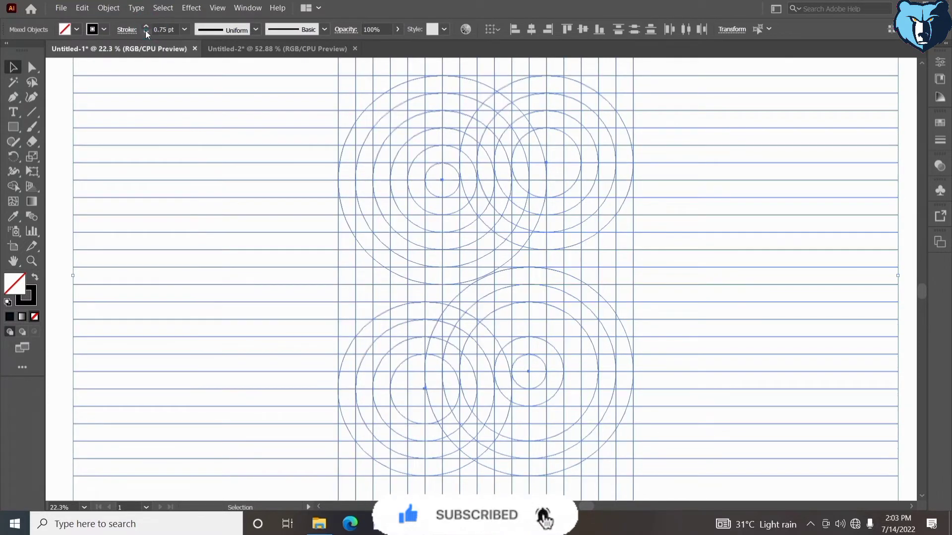
Step: Using the Shape Builder with black fill and no stroke, merge the grid's bottom row at its left end into a bar six cells wide
key("shift+m")
key("shift+x")
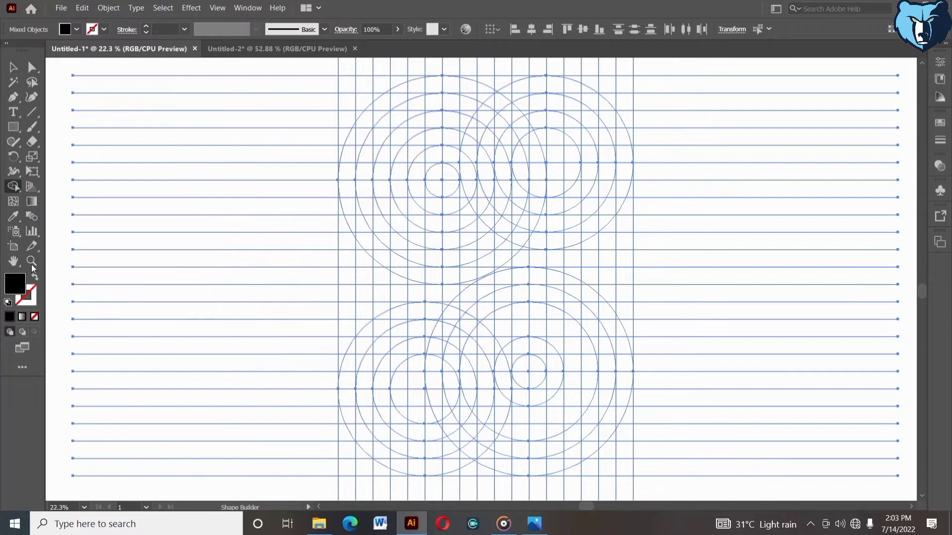
left_click_drag(434, 424, 420, 376)
key("shift+x")
left_click(30, 261)
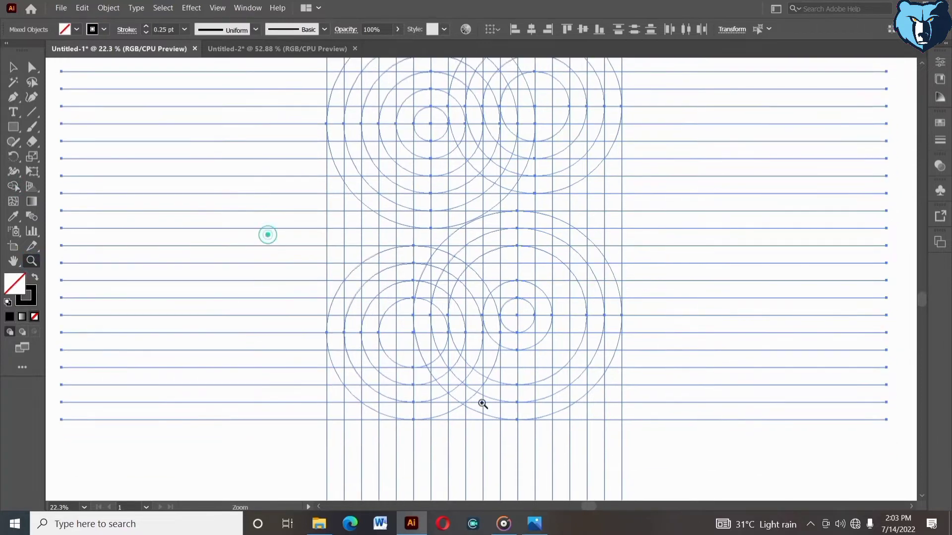
left_click_drag(482, 404, 648, 469)
left_click(302, 286, "alt")
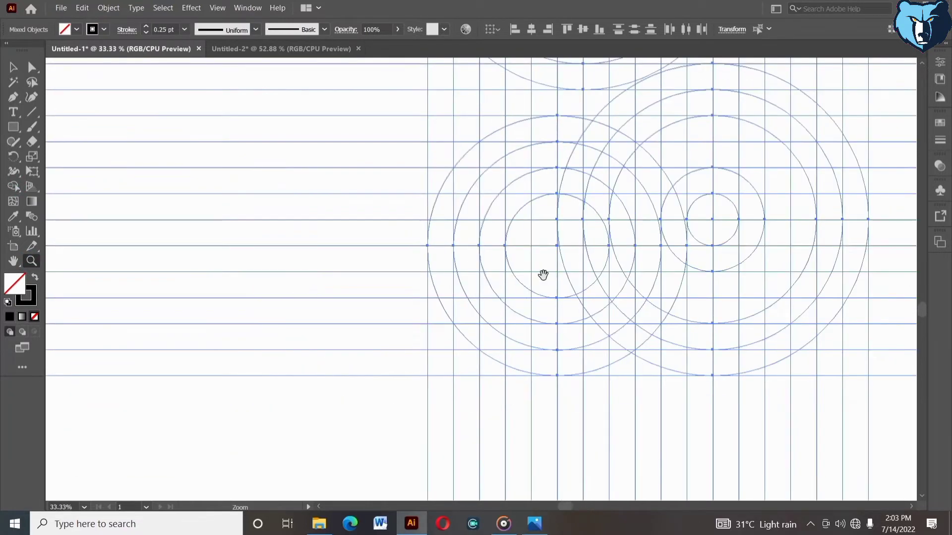
left_click_drag(543, 275, 464, 311)
left_click(35, 279)
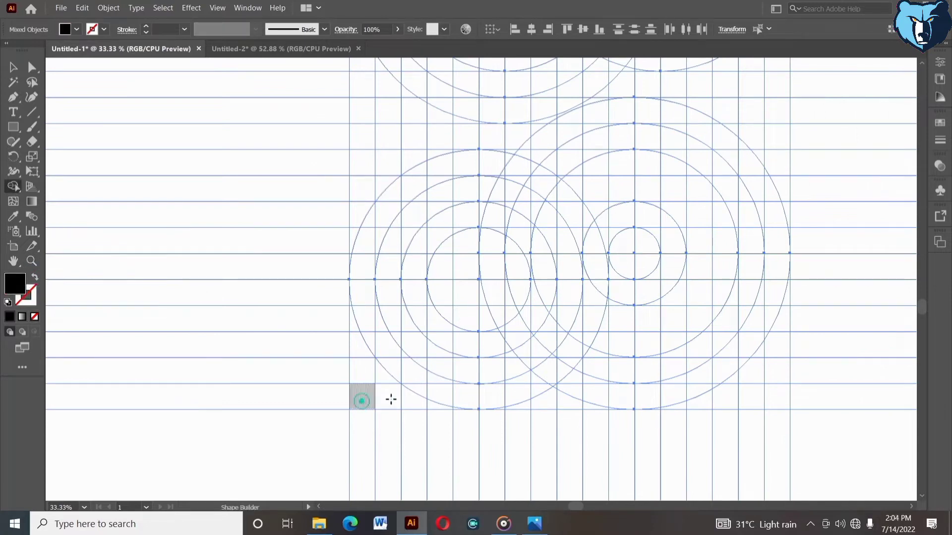
mouse_move(391, 400)
left_mouse_down()
mouse_move(478, 401)
mouse_move(459, 408)
mouse_move(498, 397)
left_mouse_up()
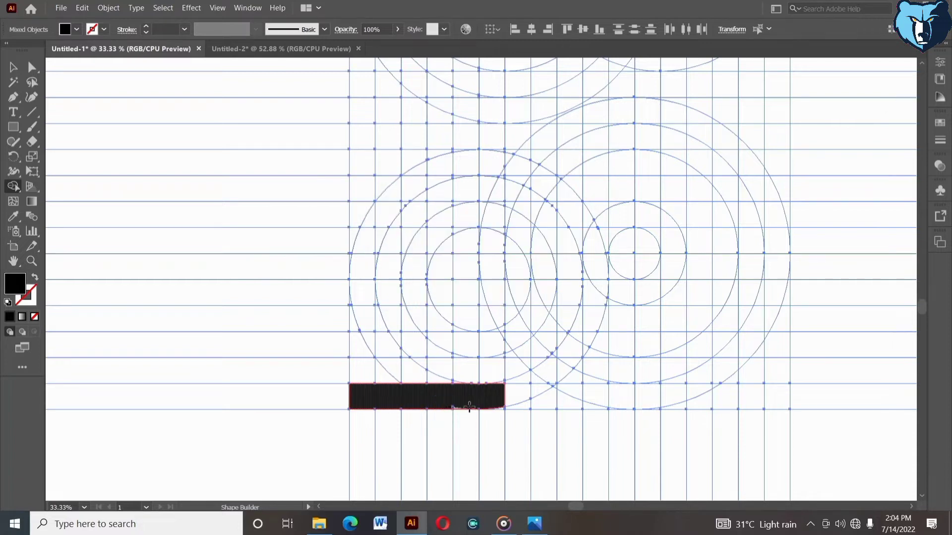
Step: Merge a one-cell-wide left stem with the bottom bar and continue it along the lower-left circles' outer band to their top center
left_click_drag(365, 241, 360, 320)
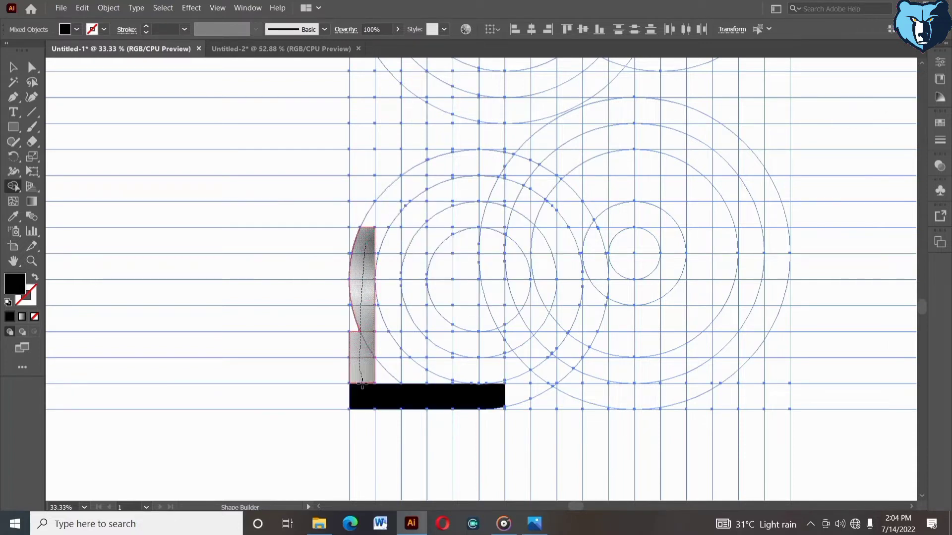
left_click_drag(362, 385, 362, 388)
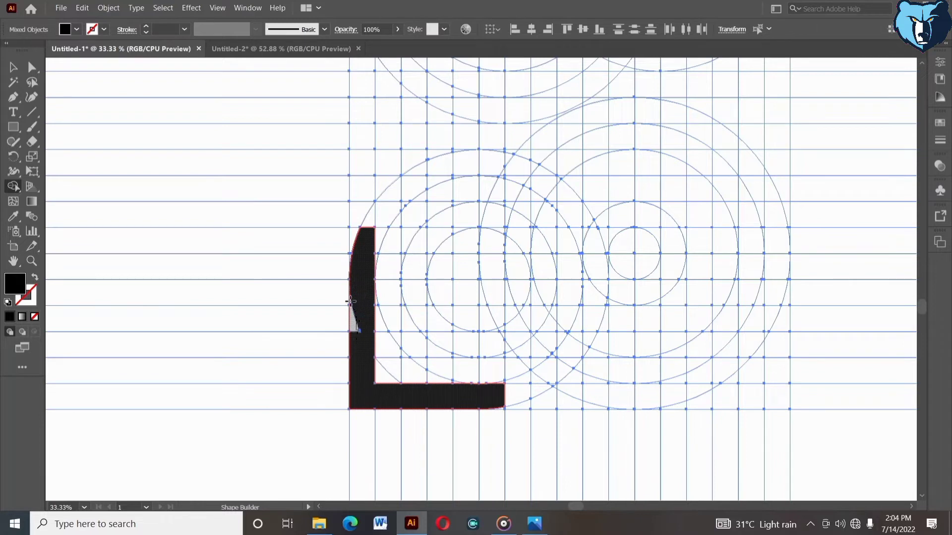
left_click_drag(350, 301, 352, 303)
mouse_move(370, 244)
left_mouse_down()
mouse_move(378, 240)
mouse_move(376, 258)
left_mouse_up()
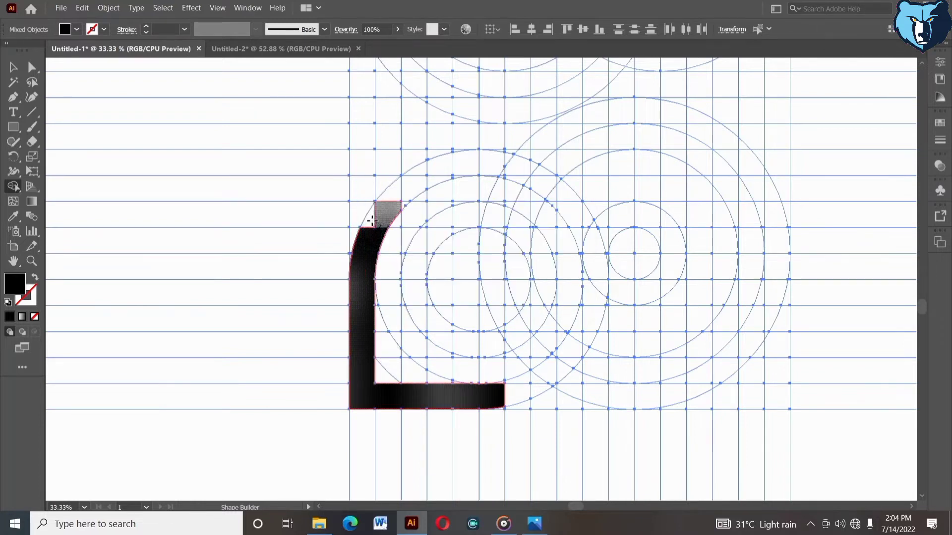
left_click(403, 201)
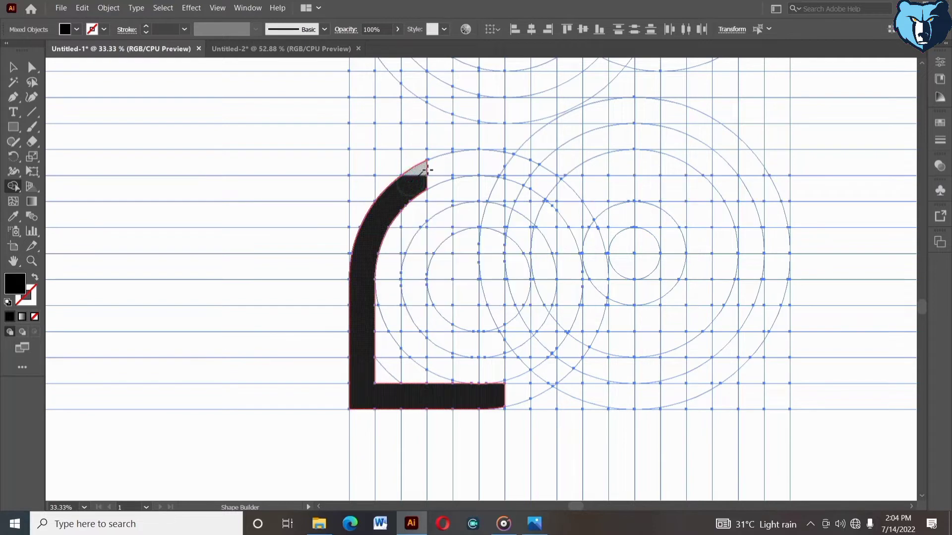
left_click(440, 177)
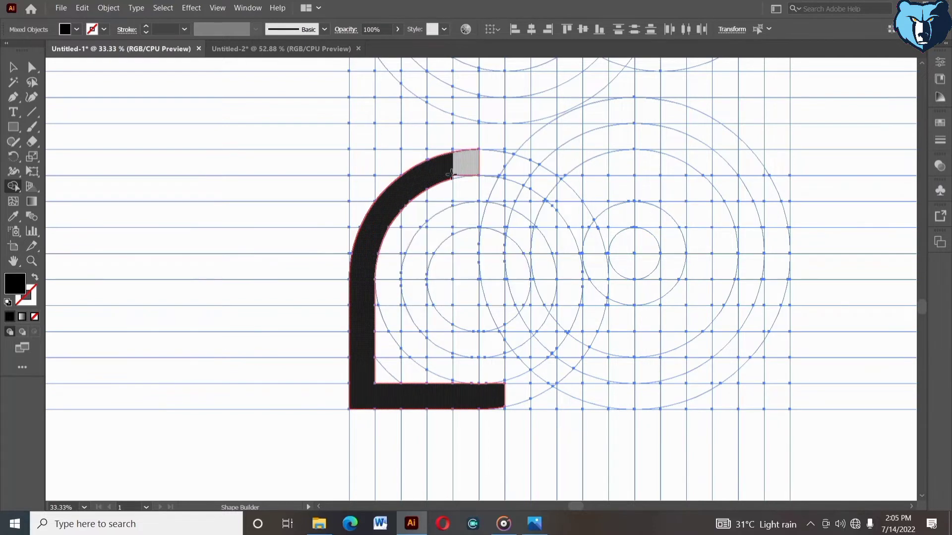
left_click(456, 173)
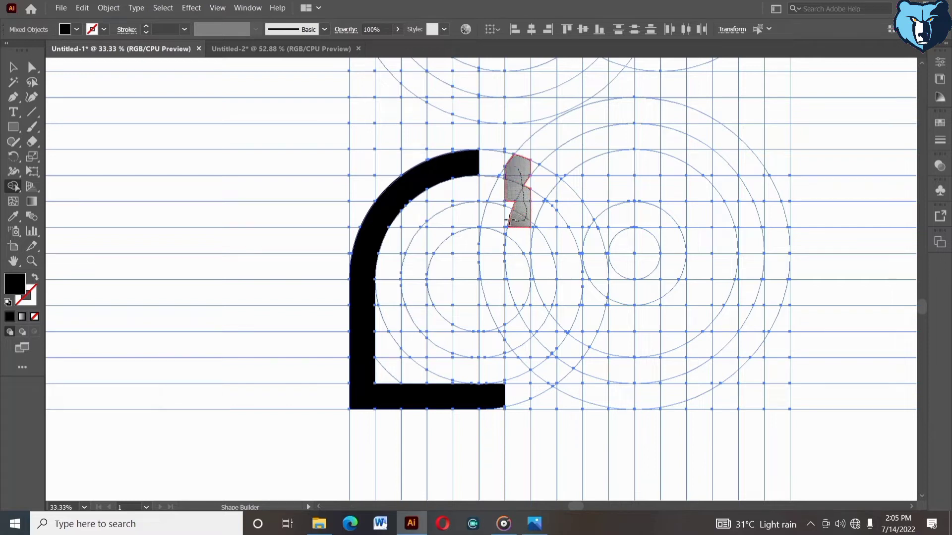
Step: Close the arch's upper end with a vertical cap and merge the inner parallel arc, its stem and the start of the inner bar
left_click(523, 171)
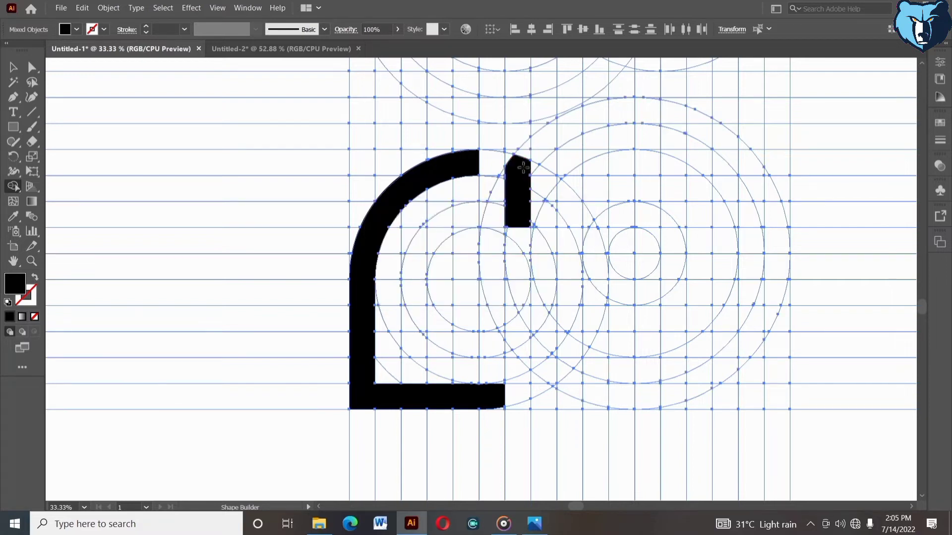
left_click(474, 159)
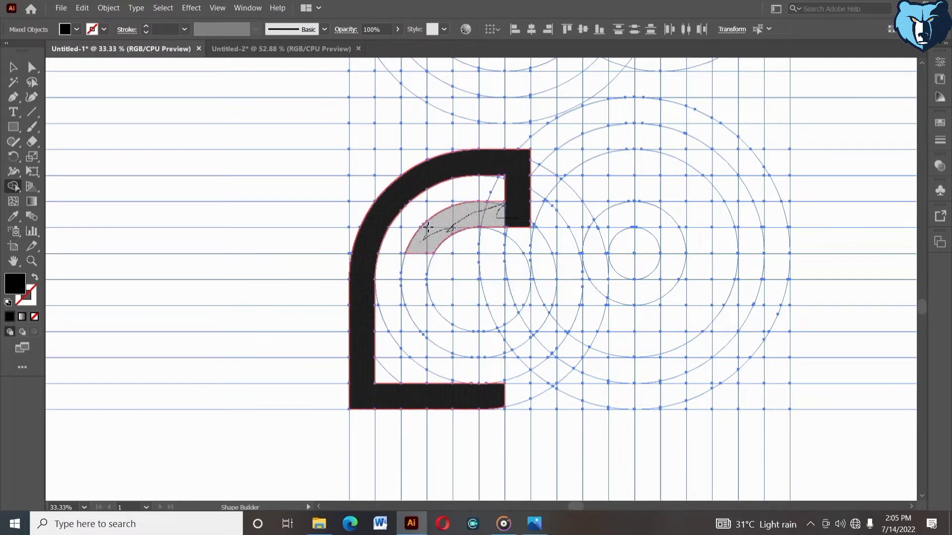
mouse_move(428, 254)
left_mouse_down()
mouse_move(412, 304)
mouse_move(402, 303)
mouse_move(418, 317)
mouse_move(403, 352)
mouse_move(425, 333)
mouse_move(452, 347)
mouse_move(510, 353)
left_mouse_up()
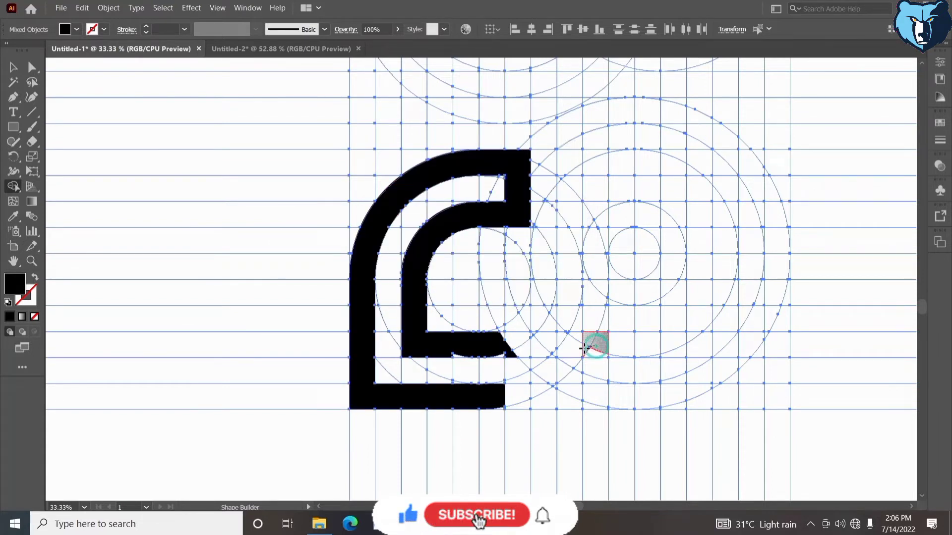
Step: Extend the inner horizontal bar four cells past the bottom bar's end and merge the leftover slivers along its edge
left_click(584, 348)
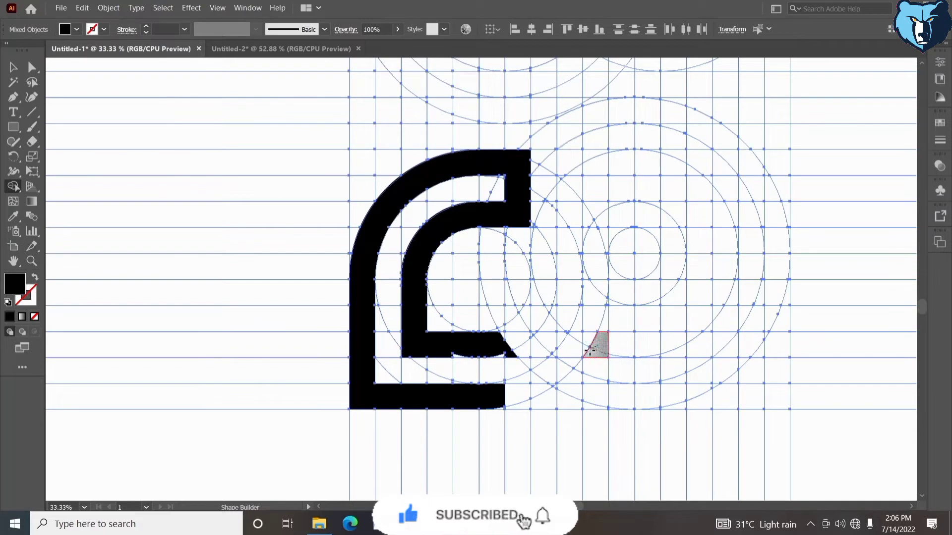
mouse_move(540, 346)
left_mouse_down()
mouse_move(495, 344)
mouse_move(534, 333)
left_mouse_up()
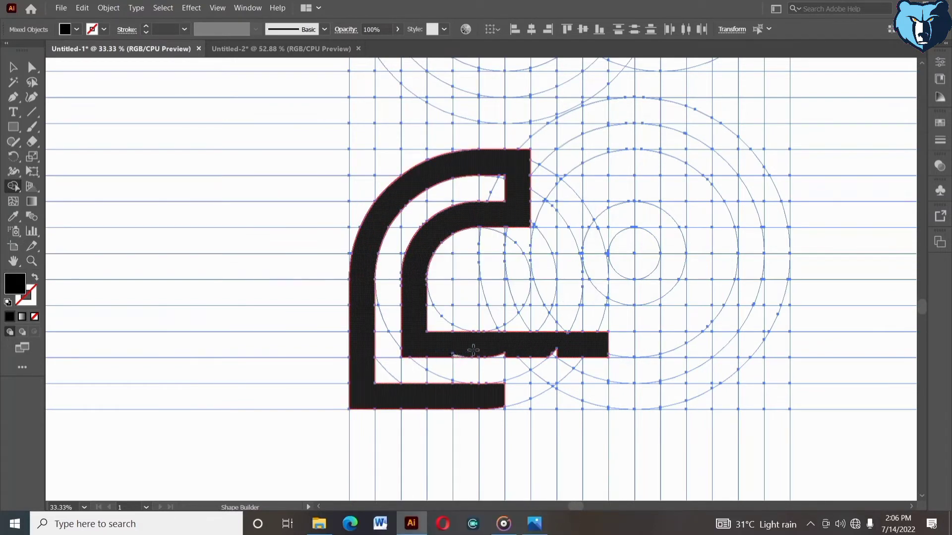
left_click_drag(555, 351, 555, 352)
left_click(550, 354)
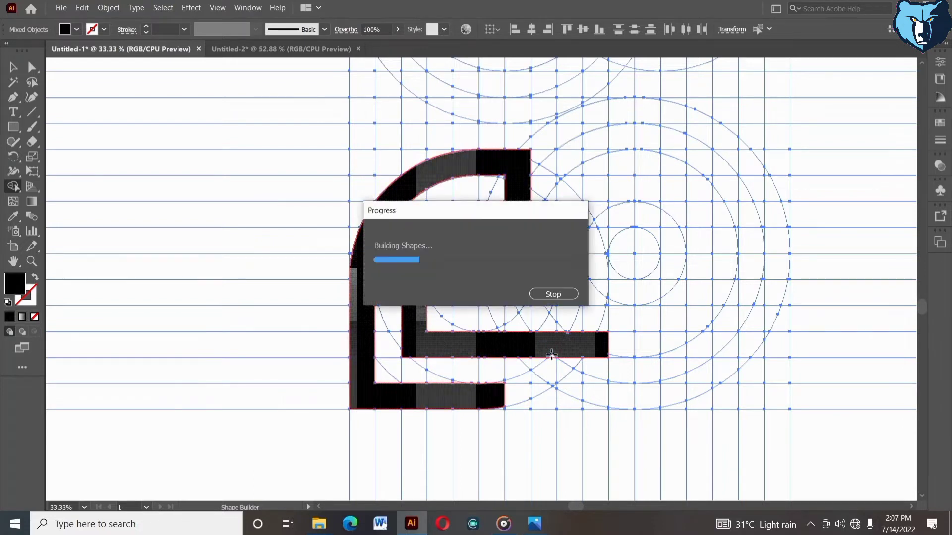
Step: Extend the bottom bar rightward and merge it with the lower-right circles' outermost band, ending one cell past their top center
mouse_move(490, 400)
left_mouse_down()
mouse_move(600, 401)
mouse_move(500, 403)
left_mouse_up()
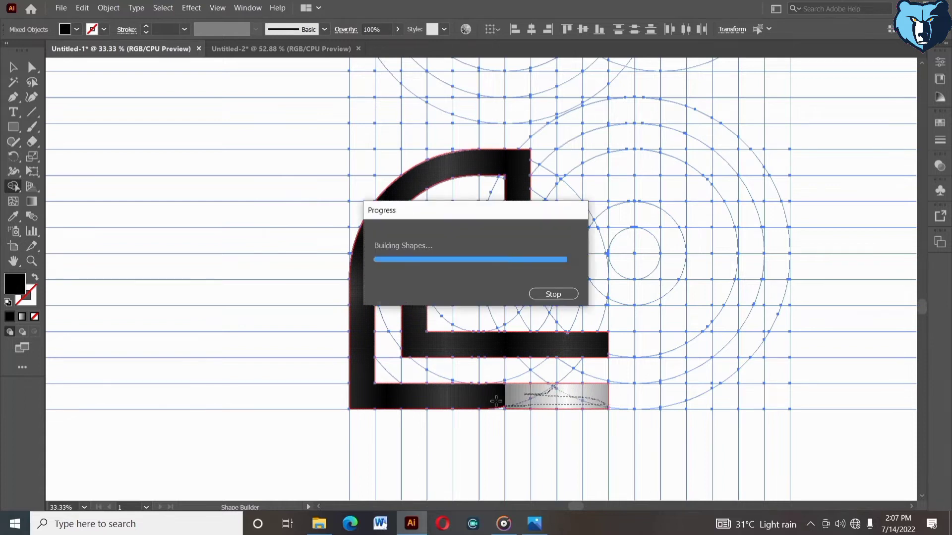
left_click(501, 407)
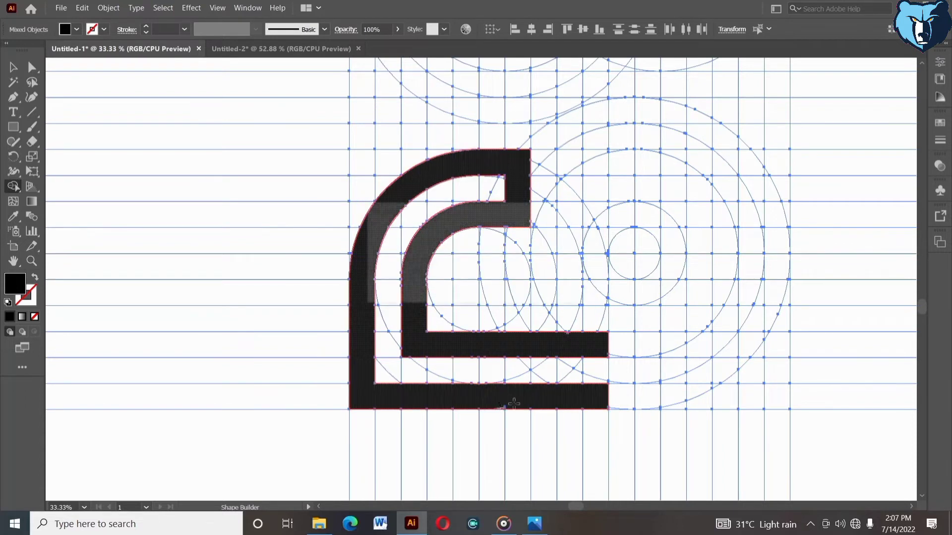
left_click_drag(600, 393, 637, 395)
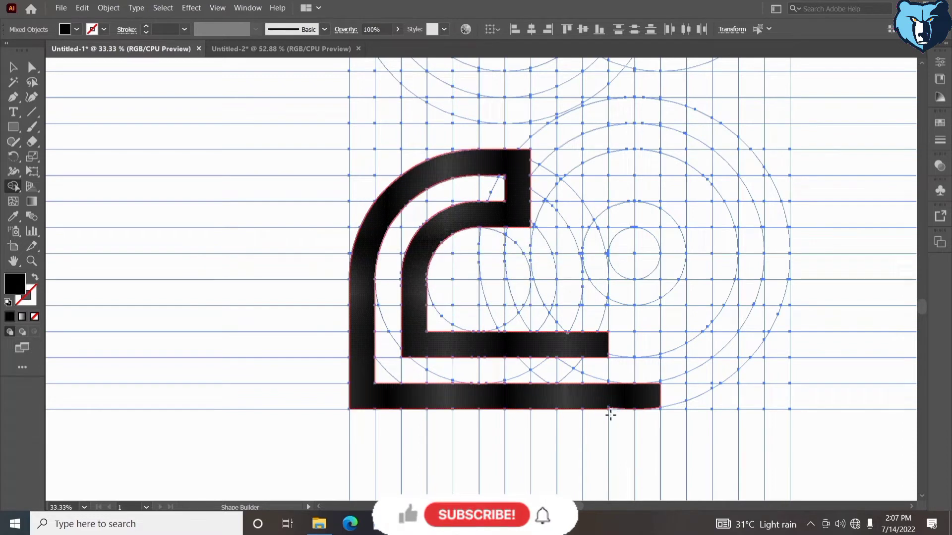
left_click(637, 394)
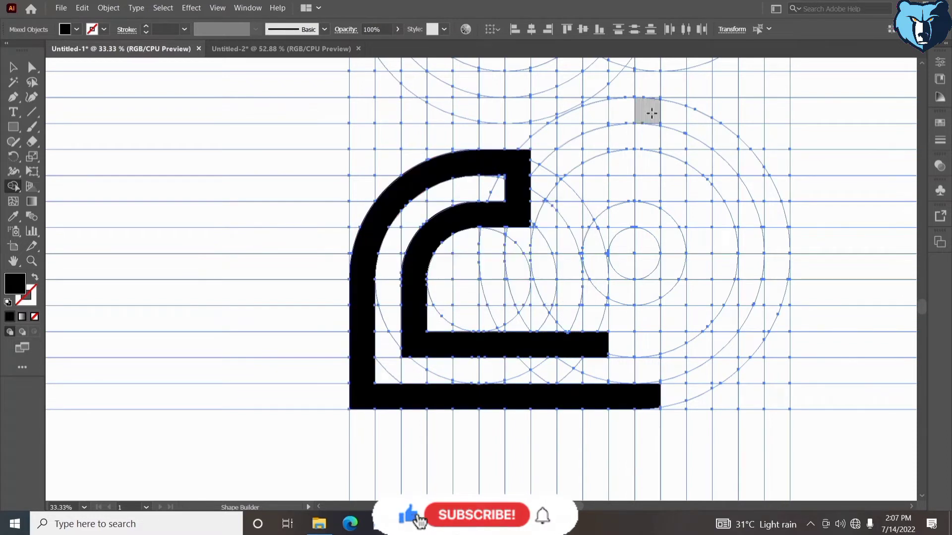
mouse_move(651, 113)
left_mouse_down()
mouse_move(710, 137)
mouse_move(771, 213)
mouse_move(776, 250)
mouse_move(740, 344)
mouse_move(649, 397)
left_mouse_up()
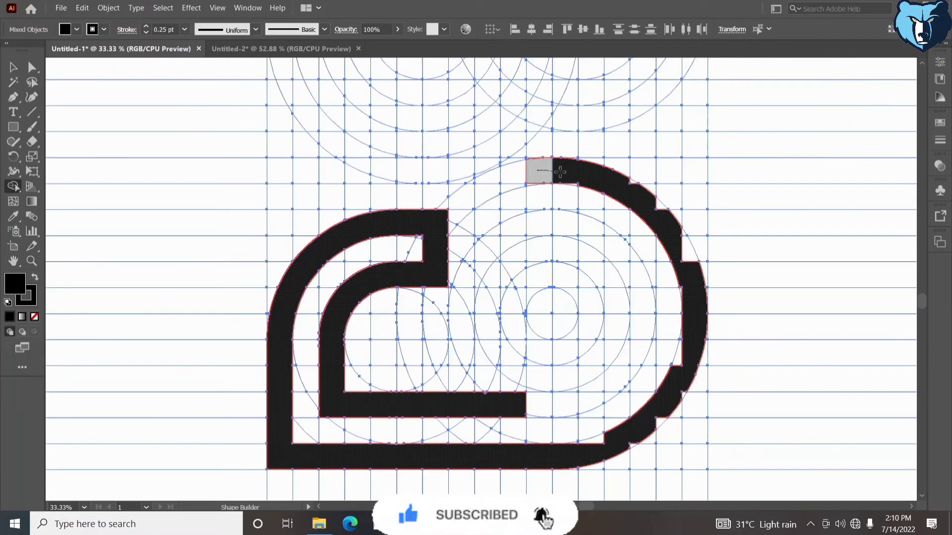
left_click(535, 171)
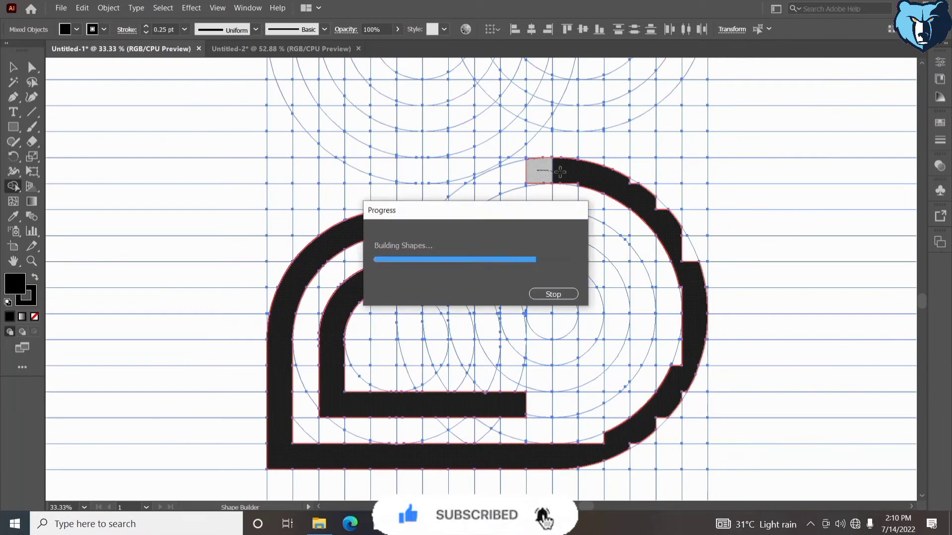
Step: Continue the inner bar around the band between the lower-right set's third and fourth circles from outside, merging the slivers along its curve
mouse_move(518, 405)
left_mouse_down()
mouse_move(582, 404)
mouse_move(622, 384)
mouse_move(641, 325)
mouse_move(637, 274)
mouse_move(592, 227)
mouse_move(545, 228)
left_mouse_up()
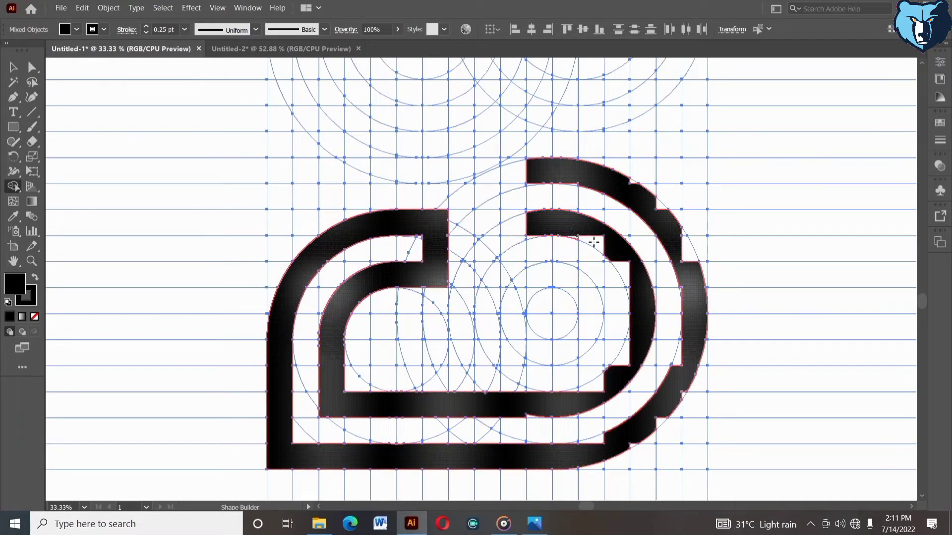
left_click_drag(641, 326, 577, 399)
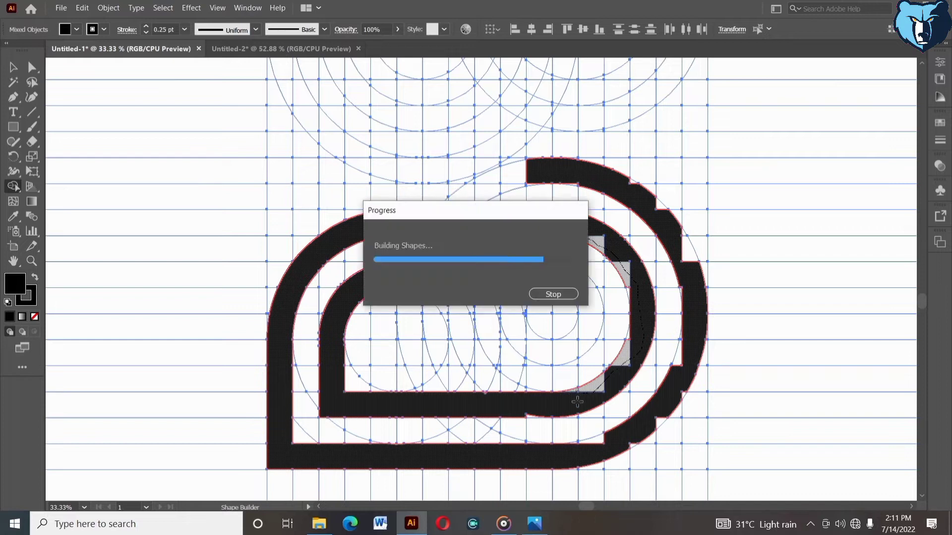
left_click(529, 415)
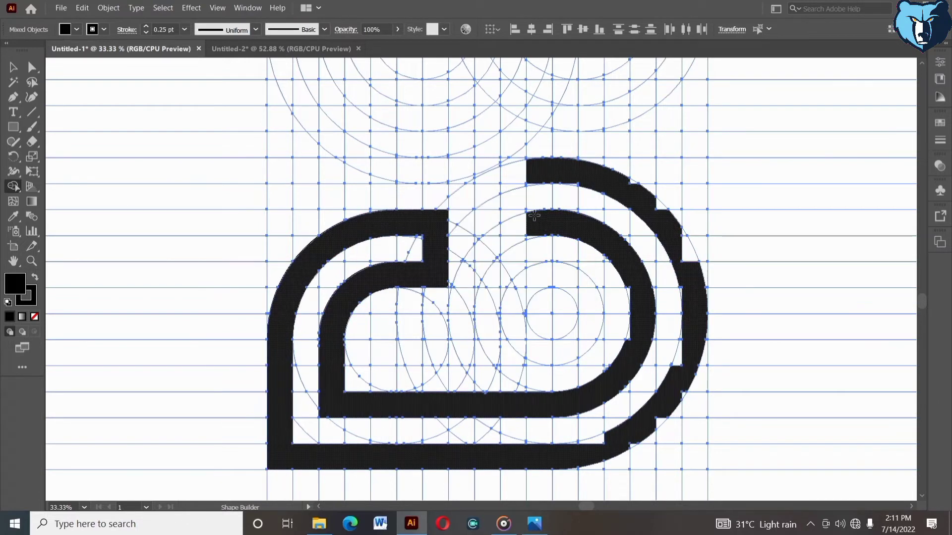
left_click(528, 211)
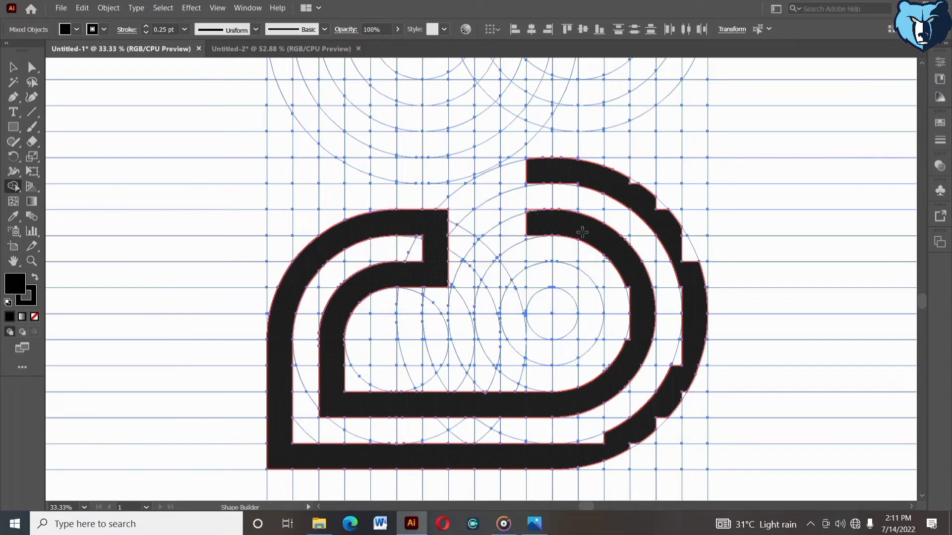
Step: Merge the remaining slivers along the inner curve and the lower-right circles' outermost band to smooth both black strokes
left_click(628, 338)
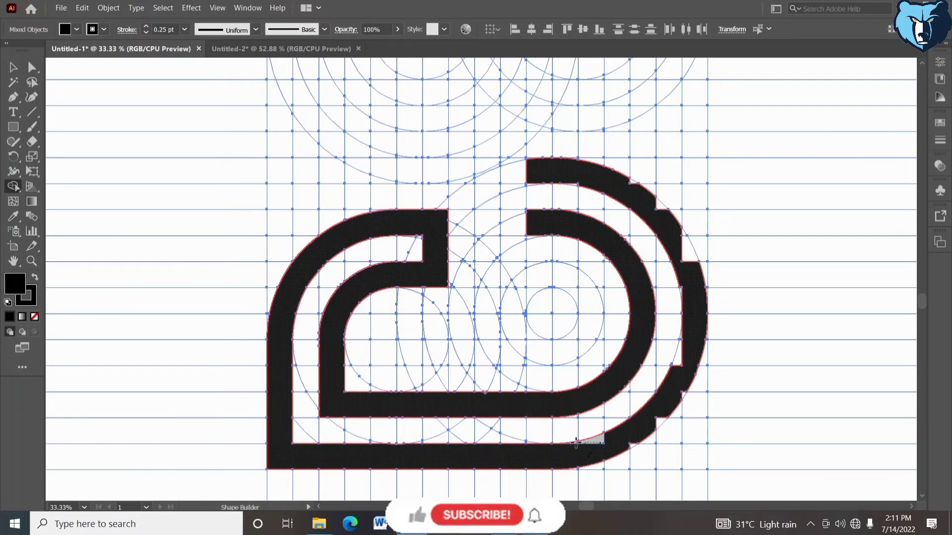
left_click(600, 440)
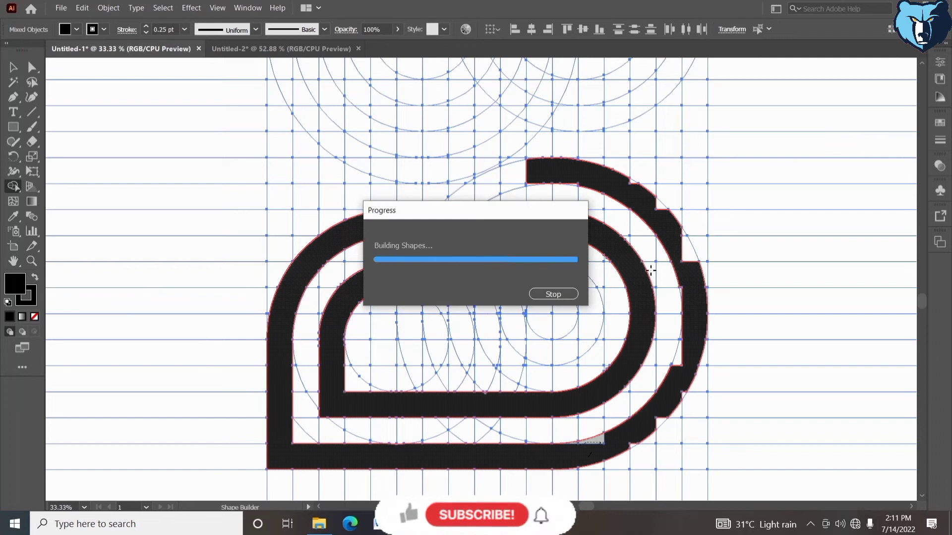
left_click(573, 182)
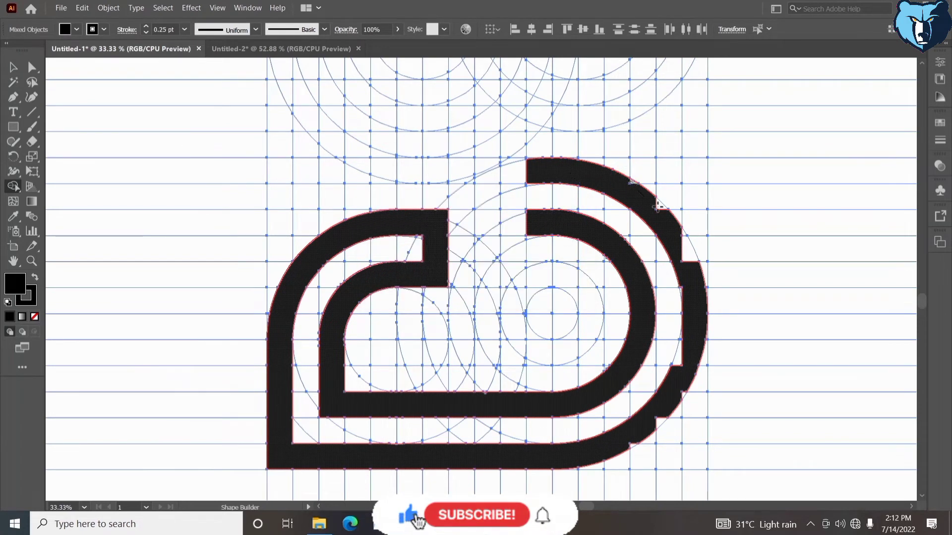
mouse_move(657, 205)
left_mouse_down()
mouse_move(685, 257)
mouse_move(682, 234)
mouse_move(680, 287)
left_mouse_up()
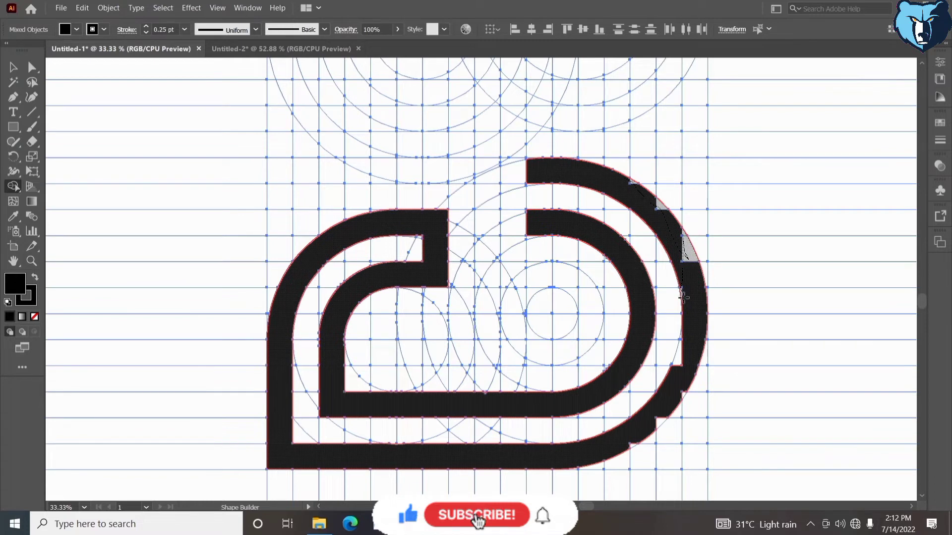
mouse_move(677, 360)
left_mouse_down()
mouse_move(681, 396)
mouse_move(631, 446)
left_mouse_up()
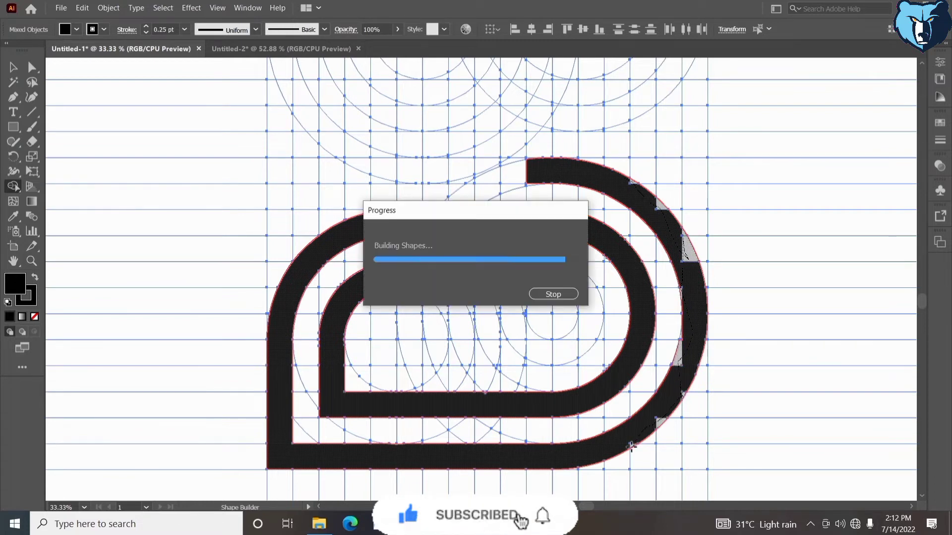
left_click(677, 333)
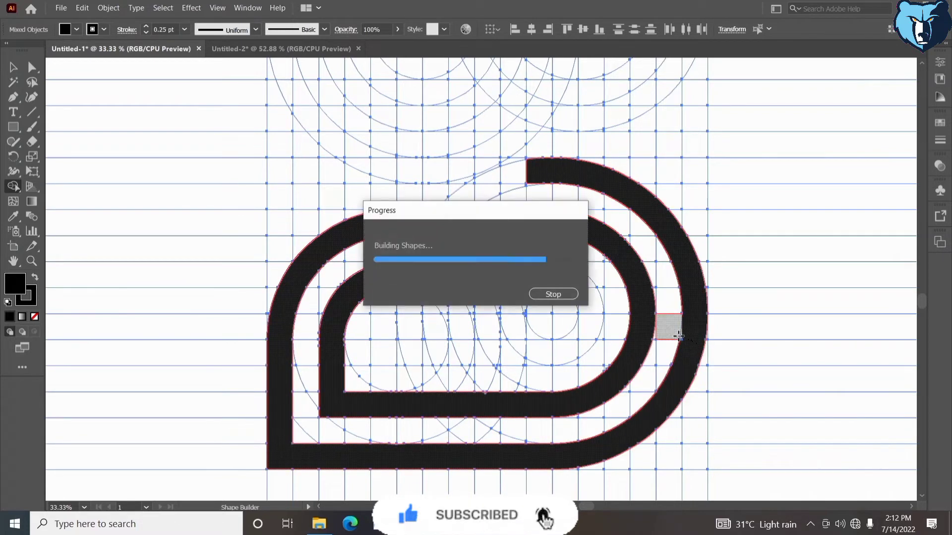
left_click(680, 337)
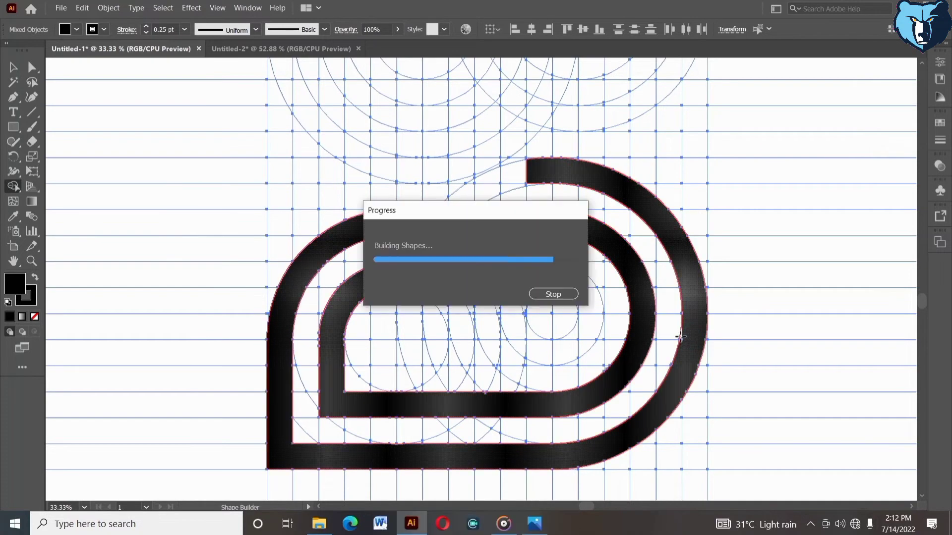
Step: Join the two arcs' upper ends with a vertical bar and curl it around the innermost circle band into a short leftward bar
left_click(536, 172)
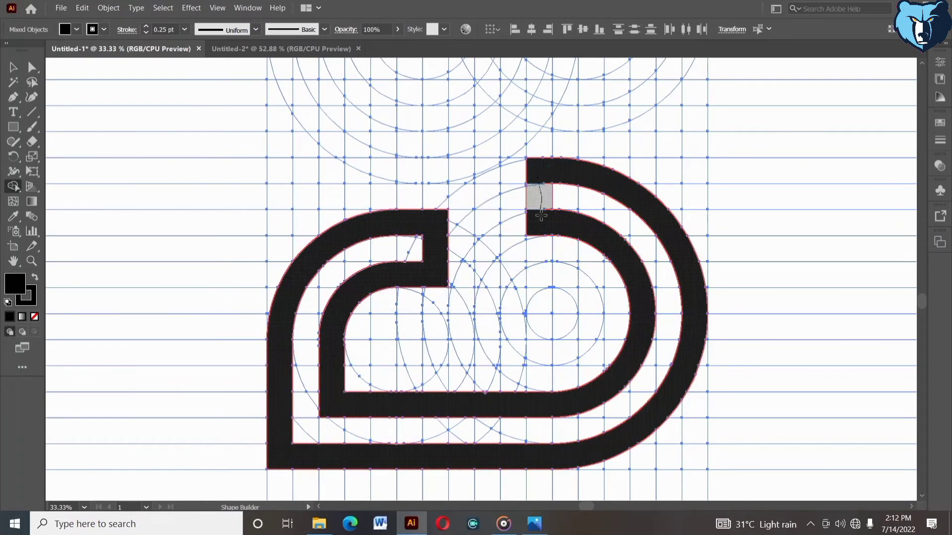
mouse_move(546, 215)
left_mouse_down()
mouse_move(540, 270)
mouse_move(544, 231)
left_mouse_up()
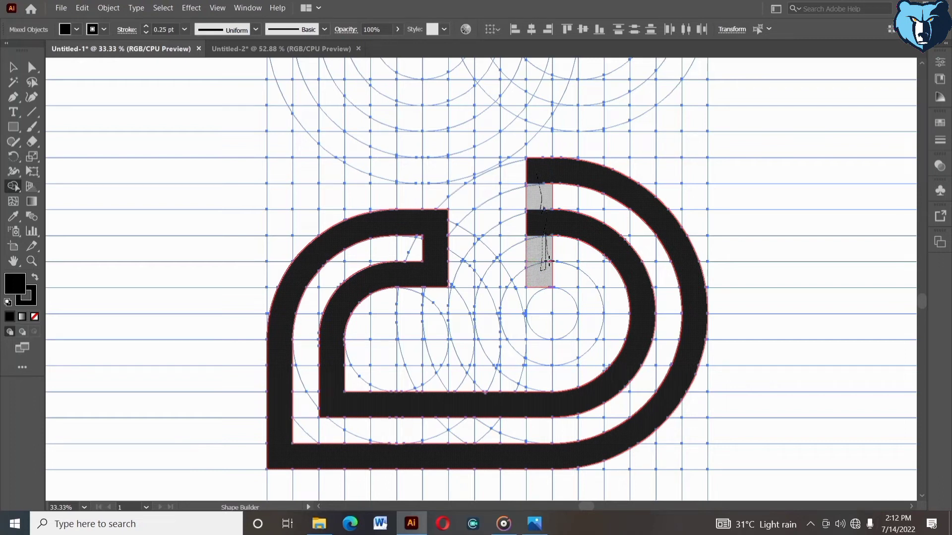
left_click_drag(549, 272, 549, 273)
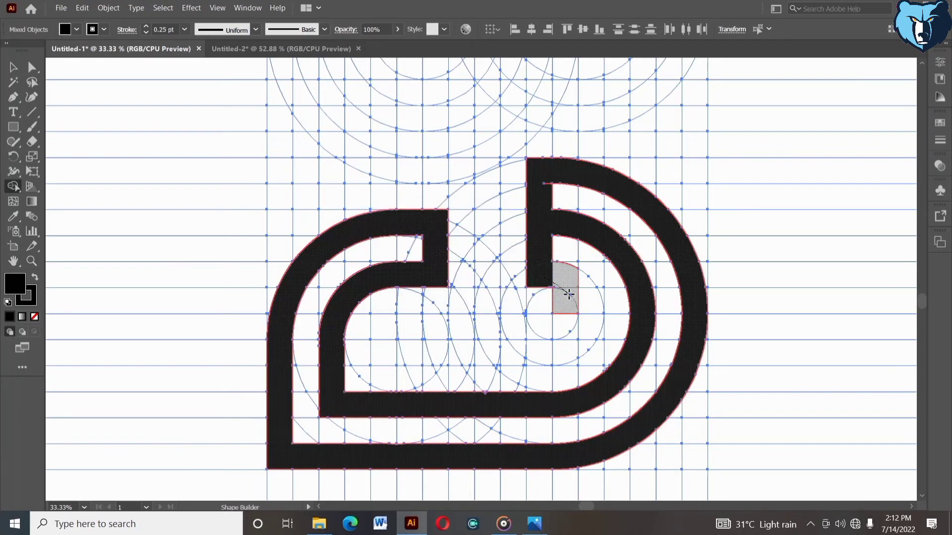
left_click(569, 295)
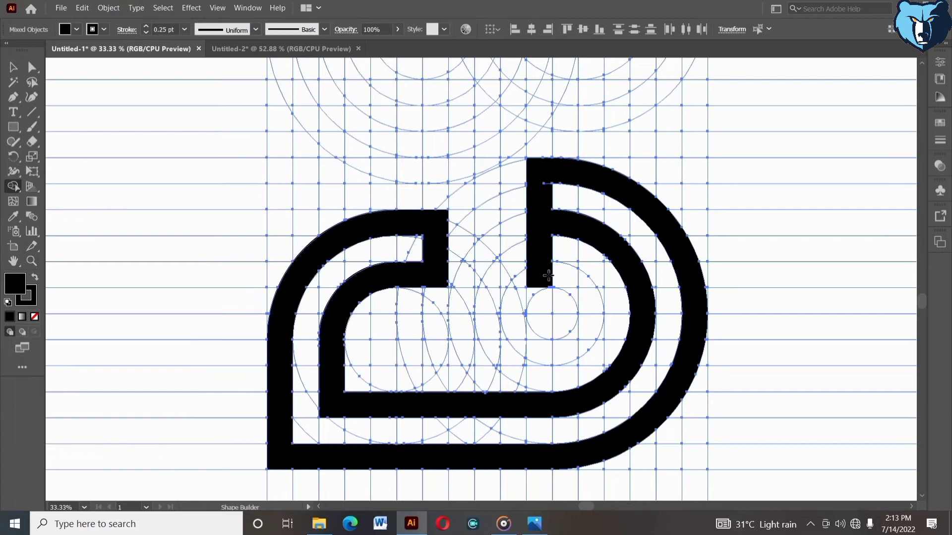
mouse_move(584, 288)
left_mouse_down()
mouse_move(588, 323)
mouse_move(570, 347)
mouse_move(577, 338)
mouse_move(488, 359)
mouse_move(498, 345)
mouse_move(537, 364)
left_mouse_up()
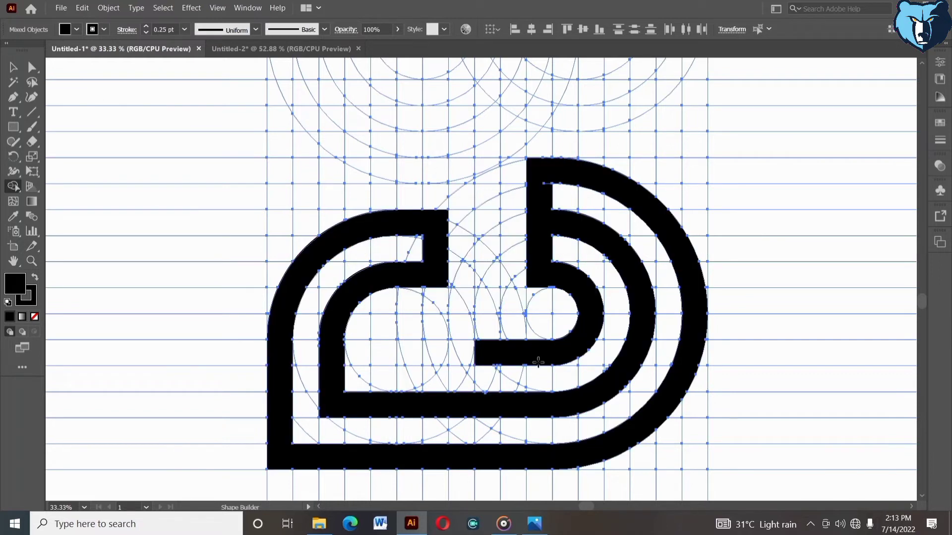
Step: Raise a one-cell-wide vertical stem from the short bar's left end to one cell below the outer arc's top, merging its slivers
left_click_drag(486, 194, 487, 349)
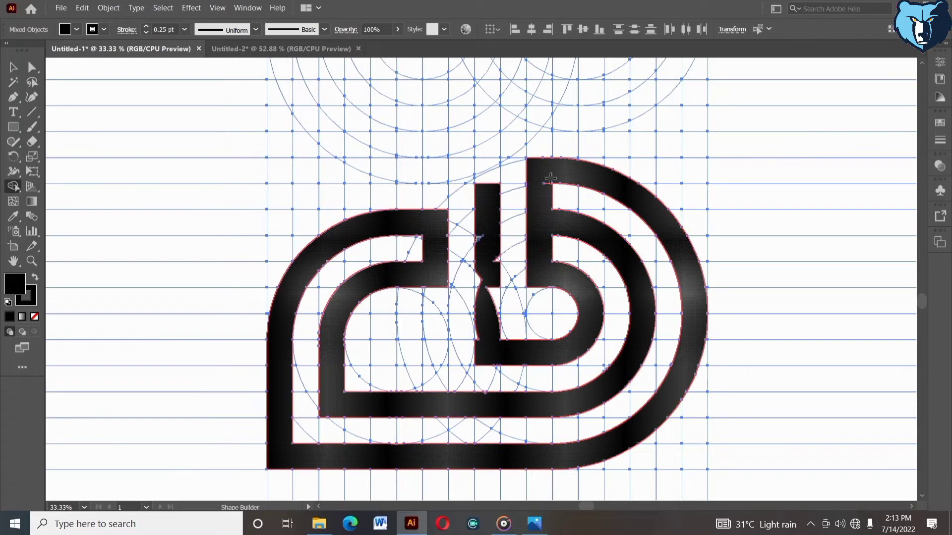
left_click(545, 193)
left_click(500, 337)
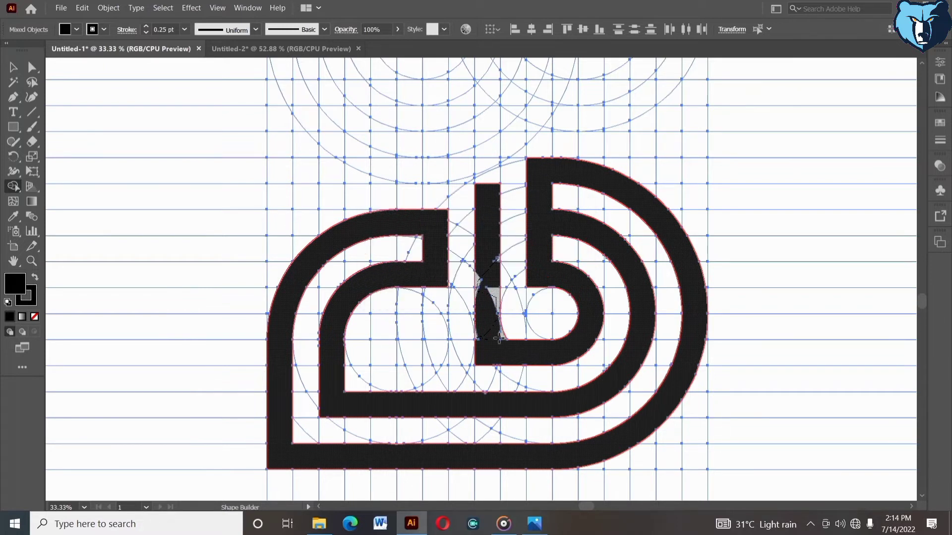
key("ctrl+shift+a")
key("ctrl+a")
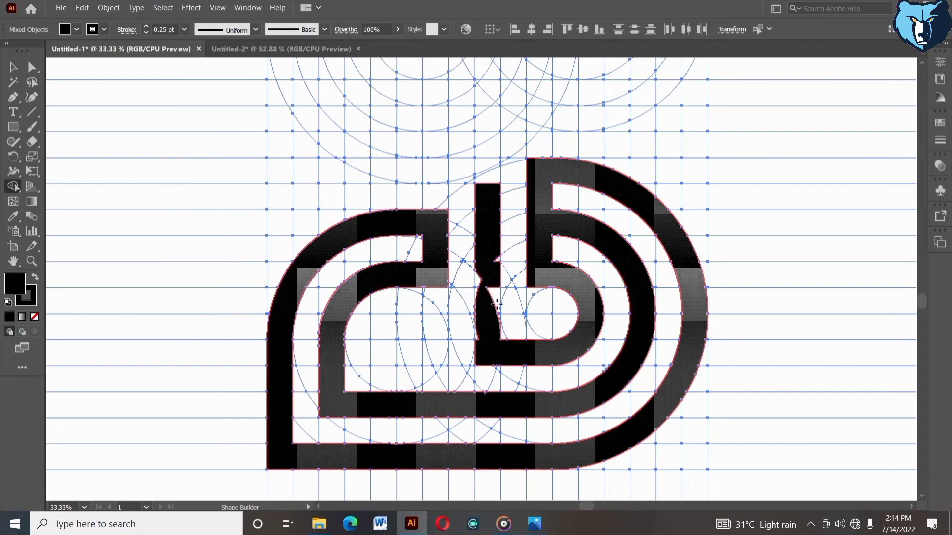
left_click(499, 306)
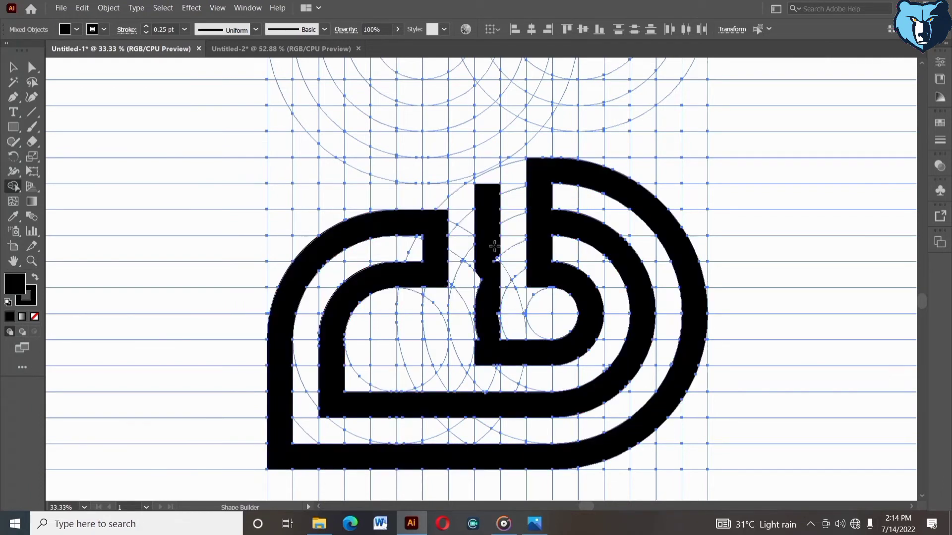
left_click(477, 338)
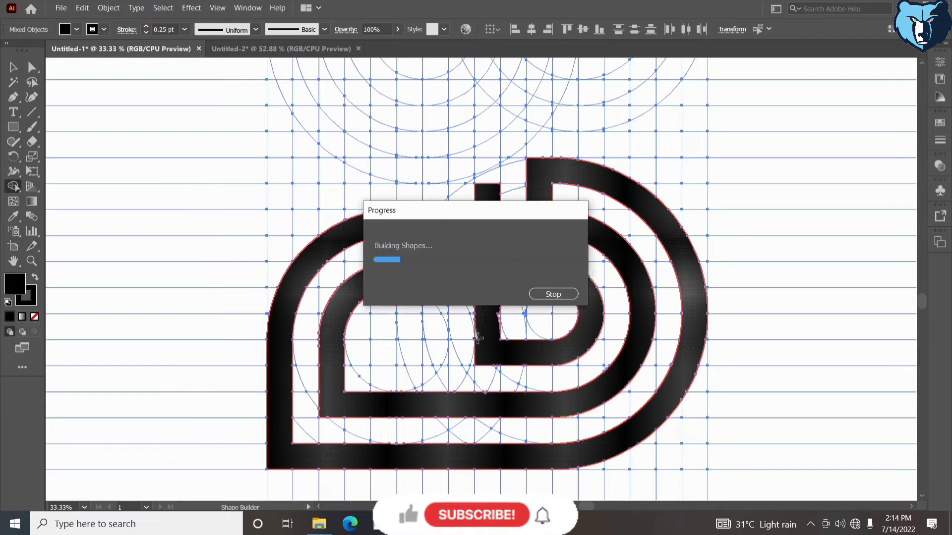
left_click(497, 313)
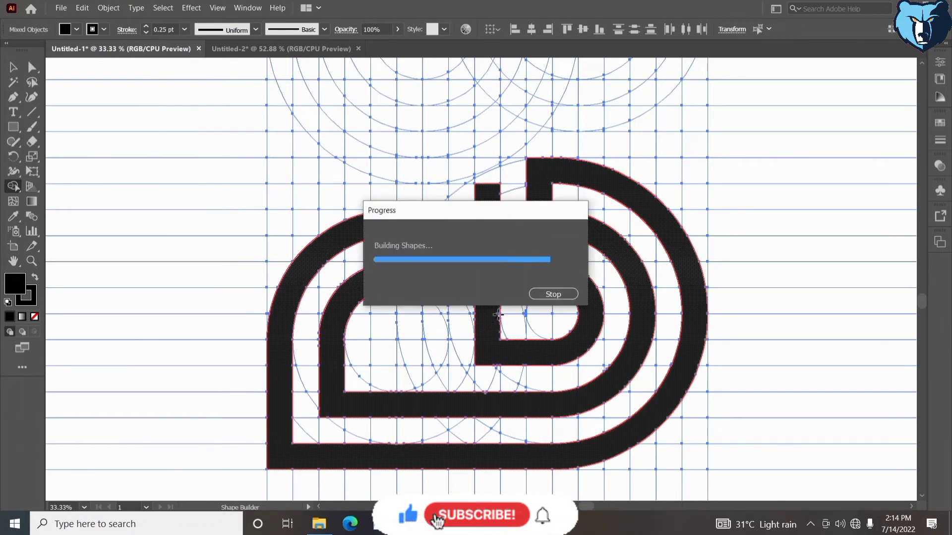
Step: Reselect all artwork, merge the upper circles' top row from the right edge into the left set's outer band, and swap fill and stroke
left_click_drag(491, 204, 464, 435)
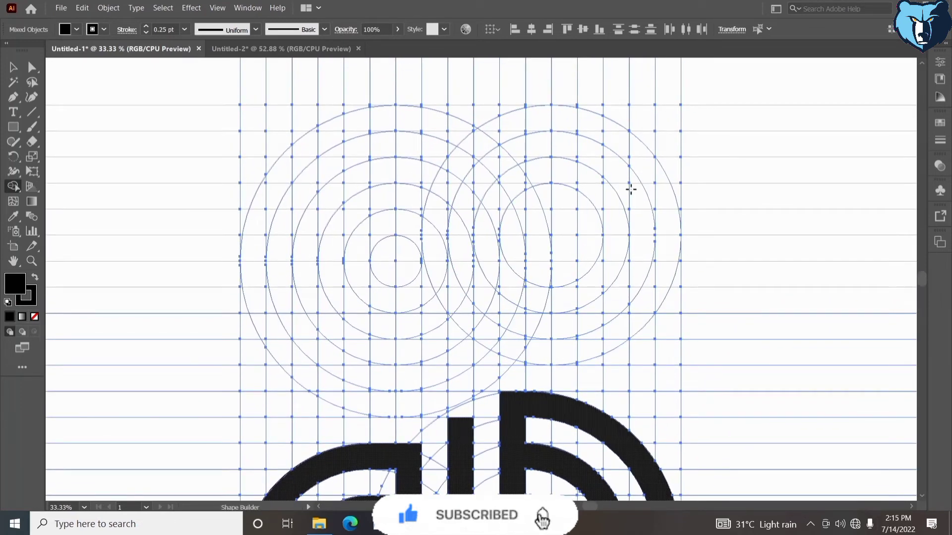
left_click_drag(587, 118, 583, 119)
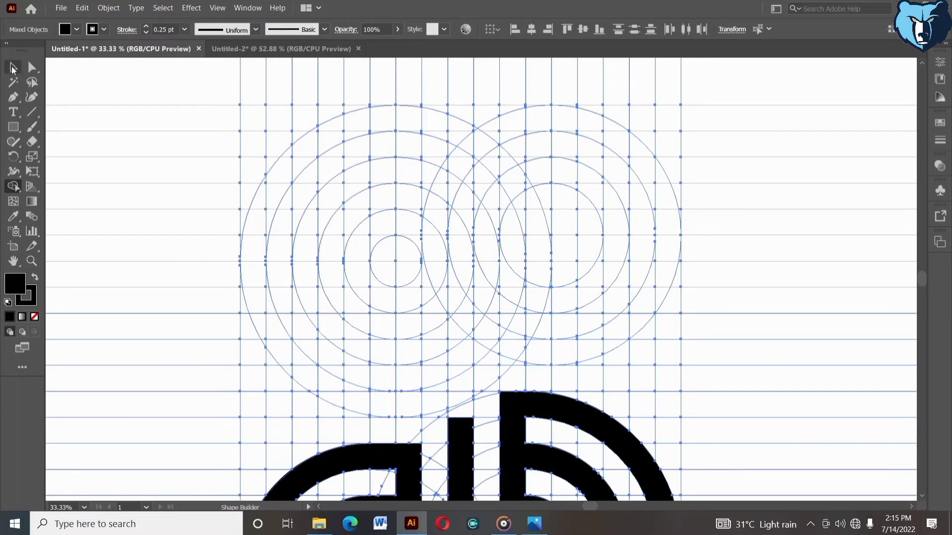
left_click(13, 68)
left_click_drag(132, 75, 745, 466)
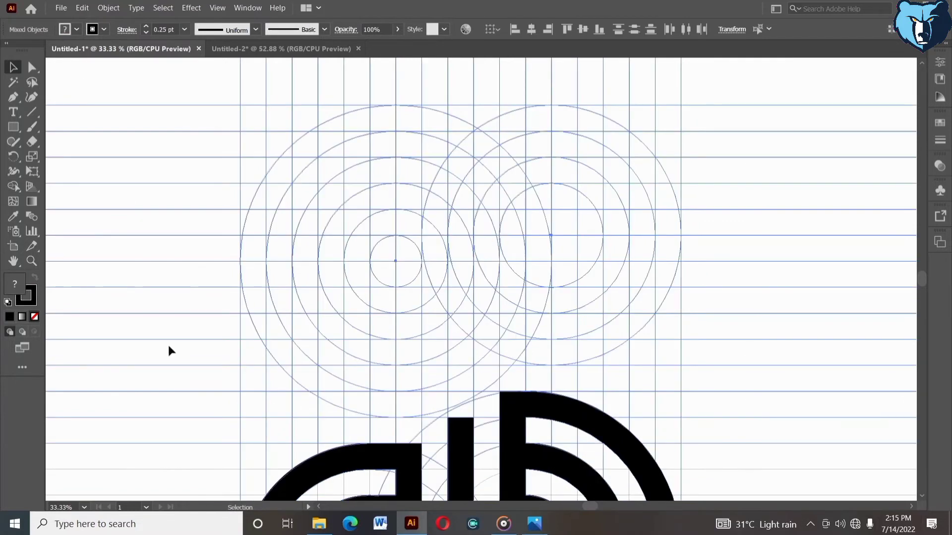
key("shift+m")
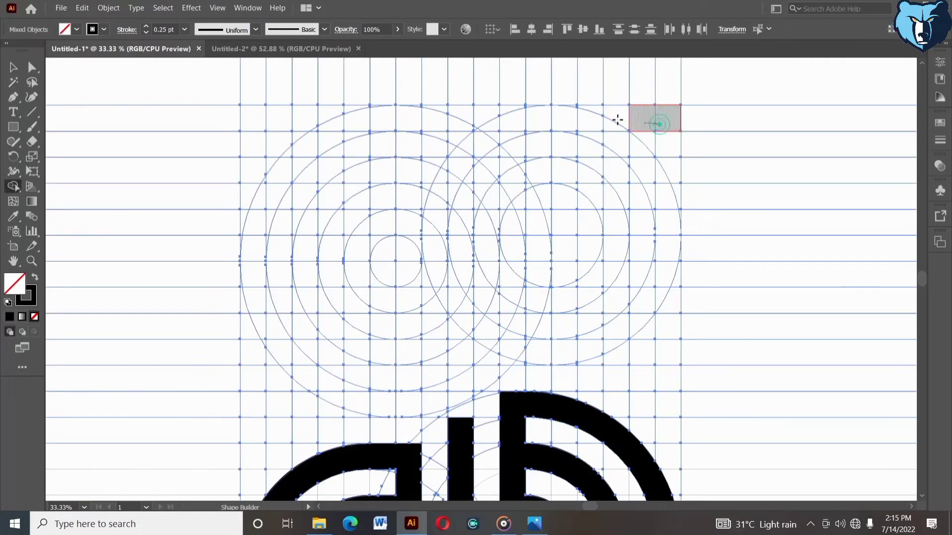
mouse_move(617, 119)
left_mouse_down()
mouse_move(378, 124)
mouse_move(422, 115)
left_mouse_up()
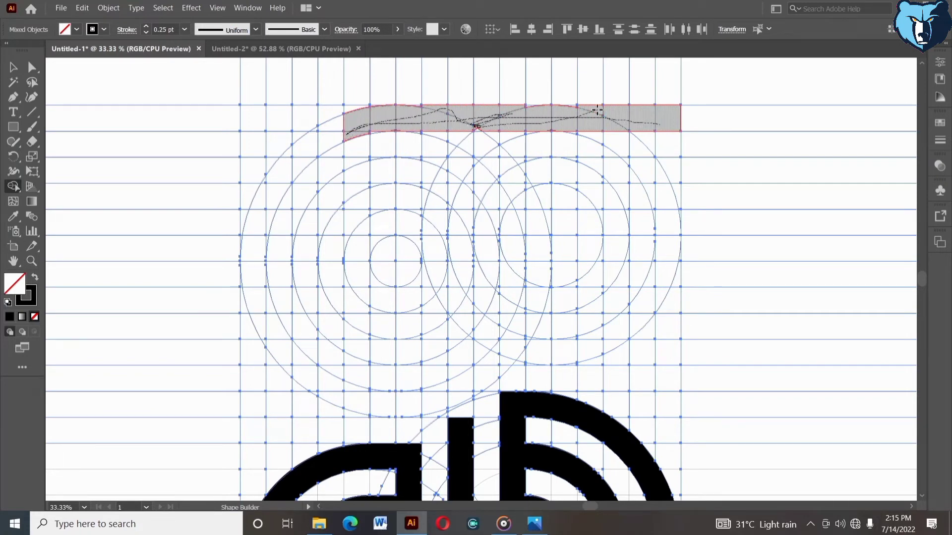
left_click_drag(598, 111, 597, 110)
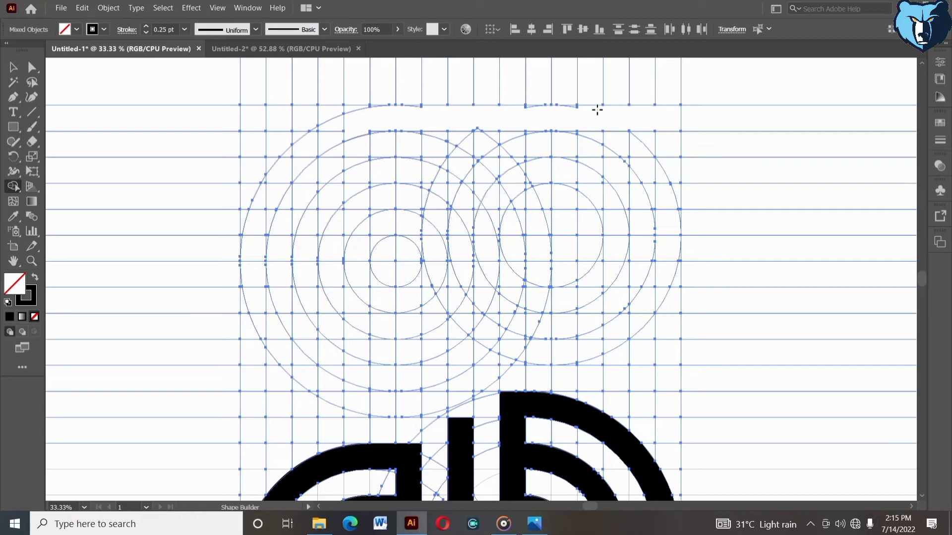
key("shift+x")
Step: Merge the leftover slivers along the upper and lower edges of the top bar
left_click(422, 109)
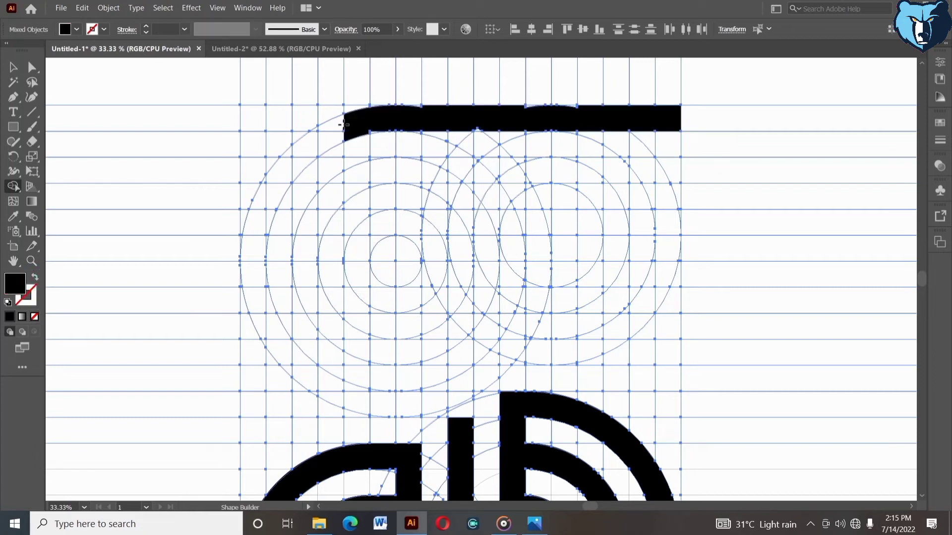
left_click(417, 108)
left_click_drag(590, 112, 574, 107)
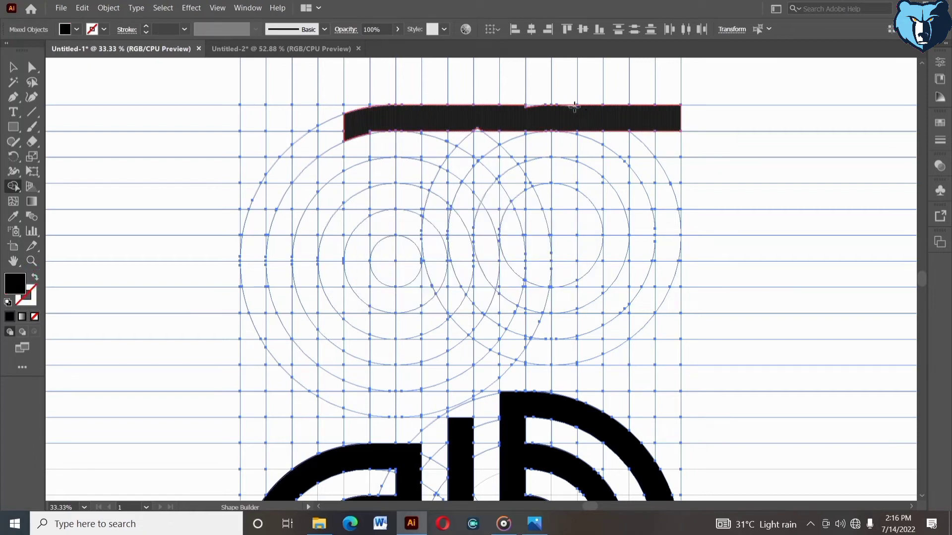
left_click(477, 127)
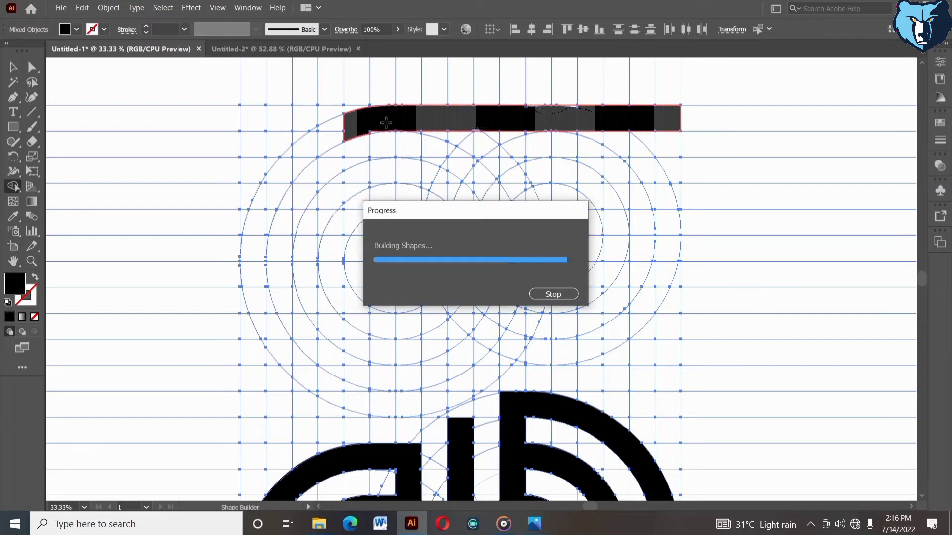
left_click(373, 130)
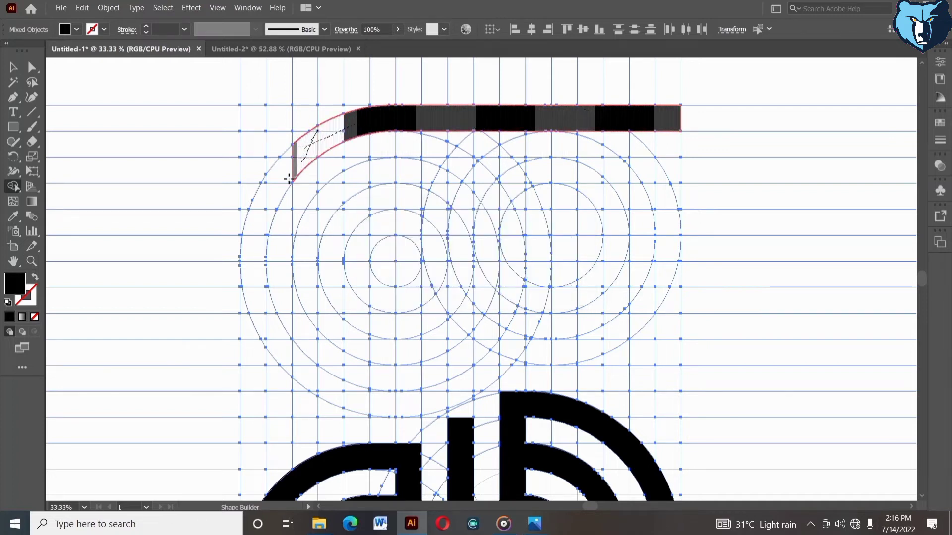
Step: Continue the top bar around the upper-left circles' outermost band to one cell past their bottom center, merging the slivers along its curve
mouse_move(289, 179)
left_mouse_down()
mouse_move(290, 154)
mouse_move(268, 214)
left_mouse_up()
left_click_drag(262, 181, 262, 241)
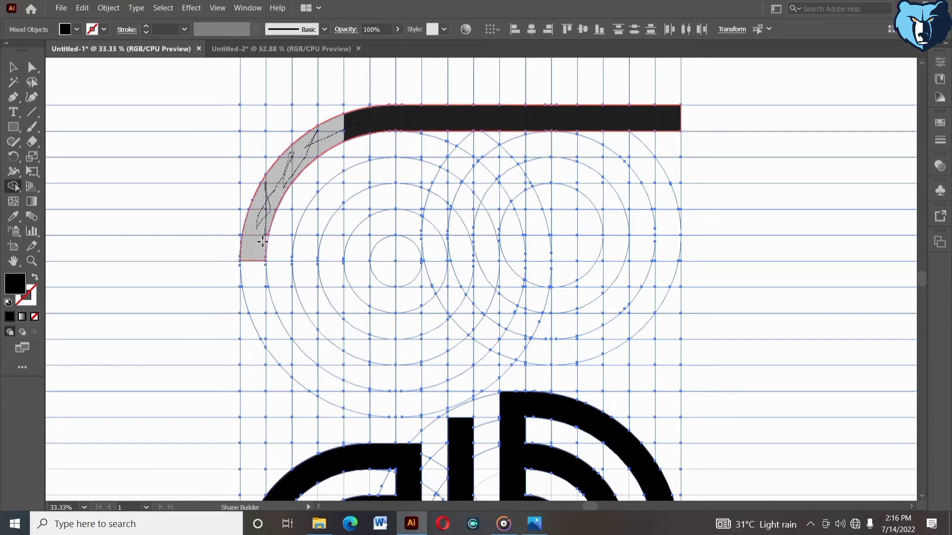
mouse_move(256, 281)
left_mouse_down()
mouse_move(292, 362)
mouse_move(360, 402)
mouse_move(407, 408)
mouse_move(375, 391)
left_mouse_up()
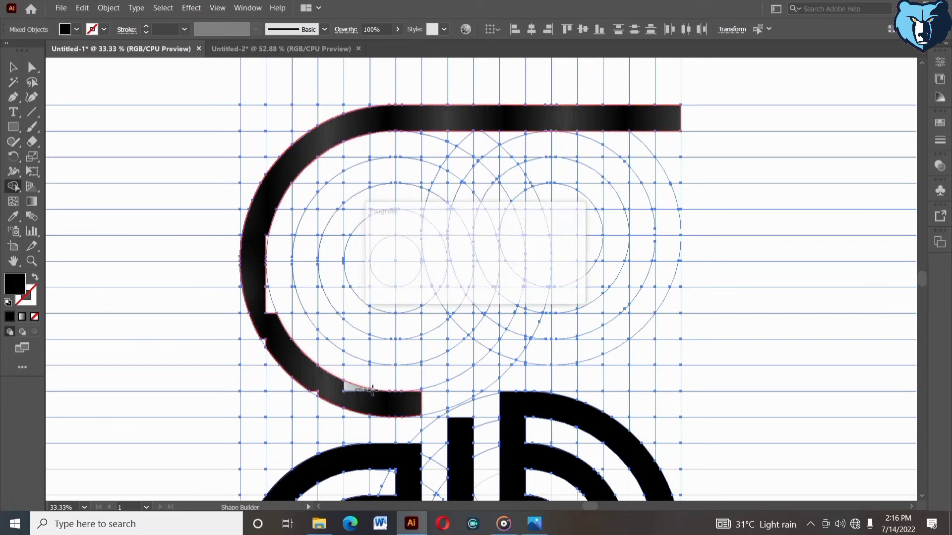
left_click(417, 415)
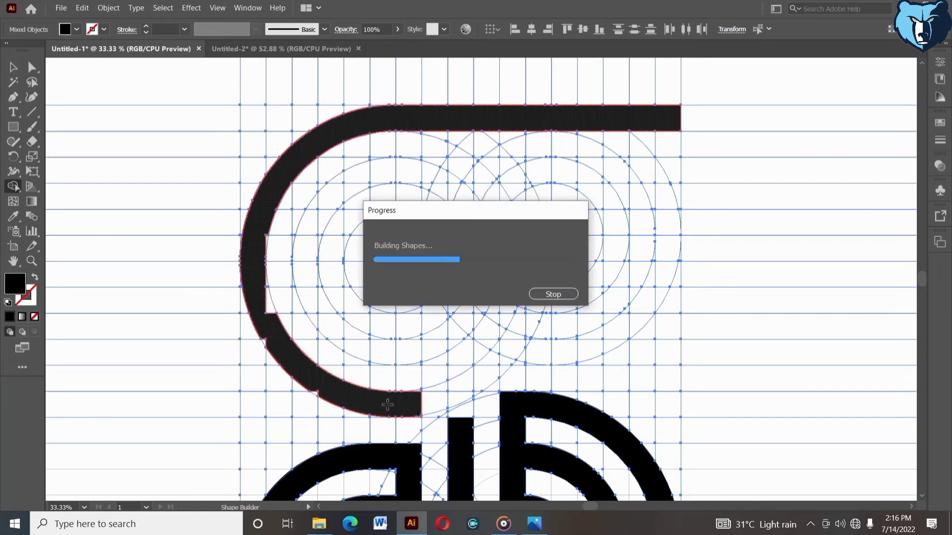
left_click(267, 238)
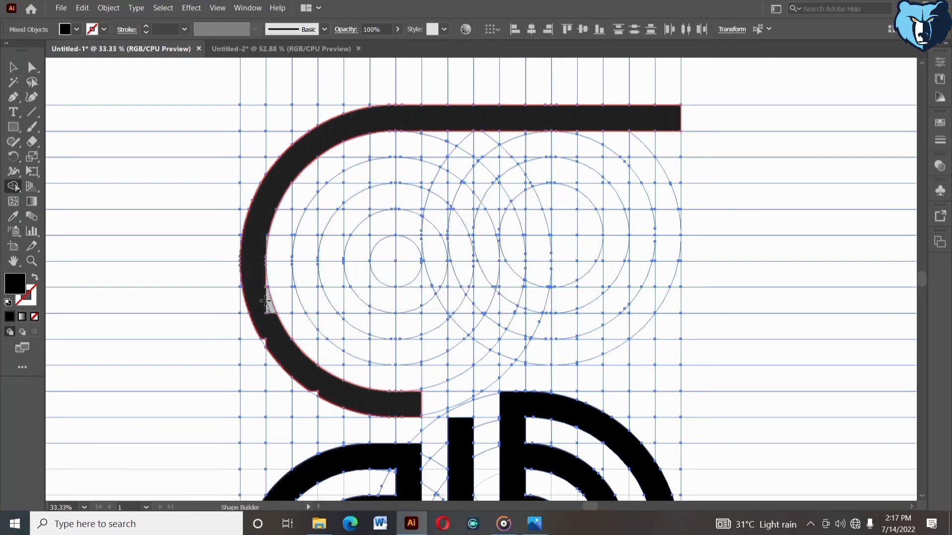
left_click(266, 284)
left_click(313, 390)
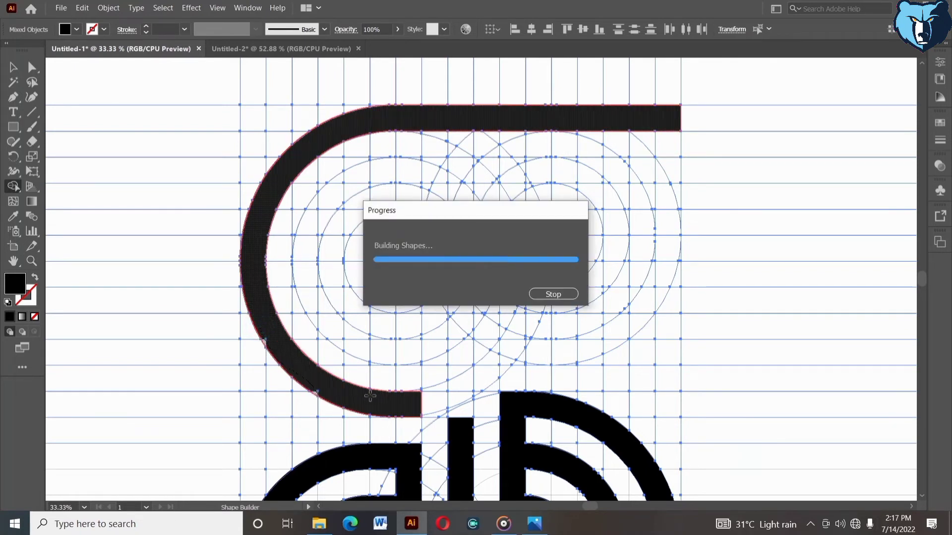
Step: Merge a parallel inner bar one cell below the top bar, around the left set's third-to-fourth circle band to one cell past bottom center
mouse_move(647, 161)
left_mouse_down()
mouse_move(631, 174)
mouse_move(357, 181)
mouse_move(309, 225)
mouse_move(299, 281)
mouse_move(346, 333)
mouse_move(405, 357)
left_mouse_up()
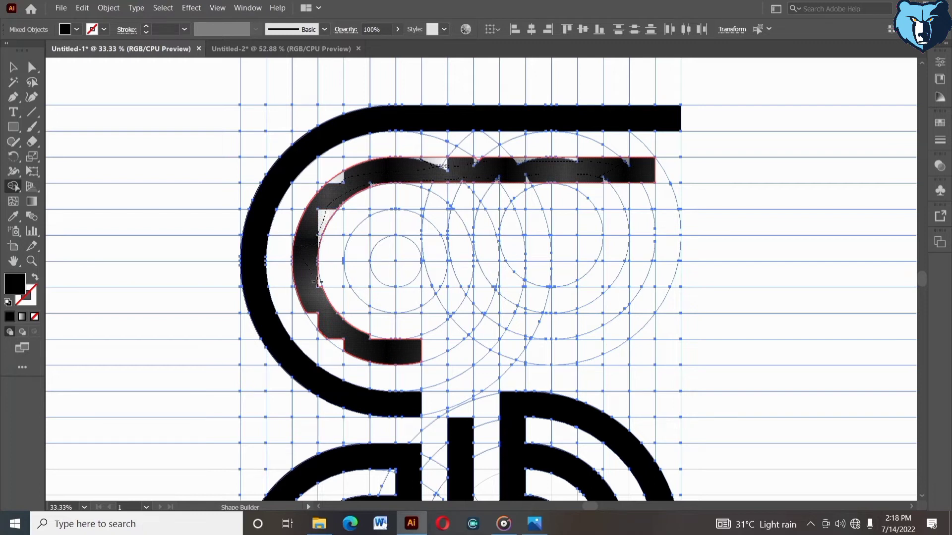
left_click(371, 338)
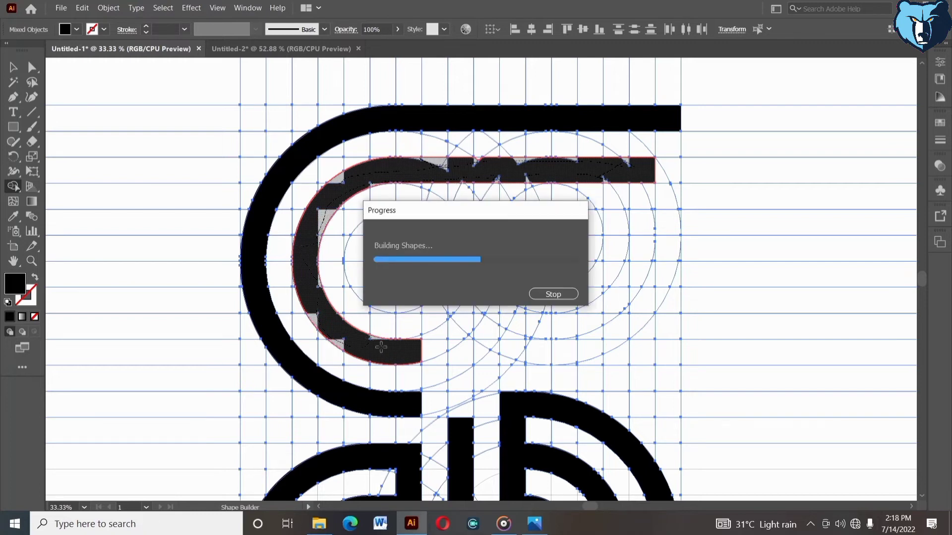
Step: Merge the inner bar's leftover slivers and join the curved bands' lower ends with a one-cell vertical column
left_click(479, 163)
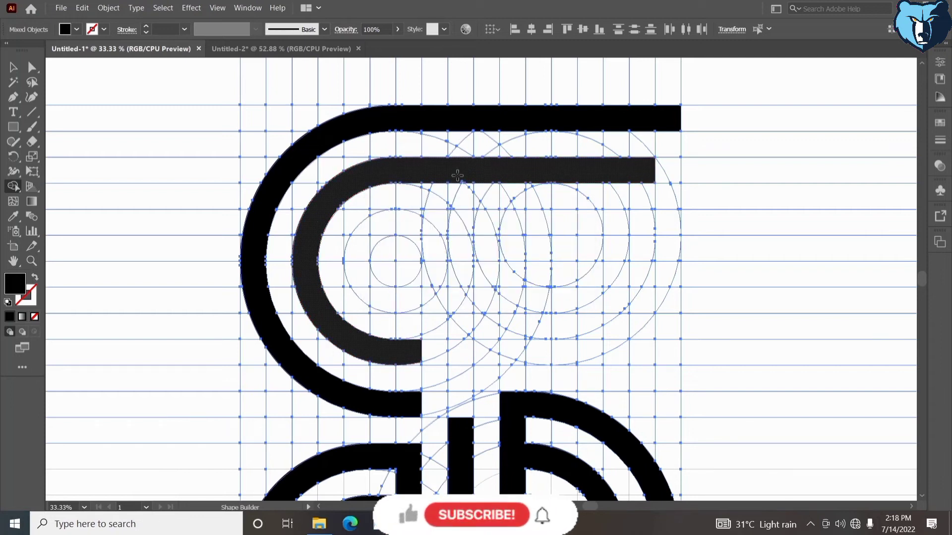
left_click(467, 180)
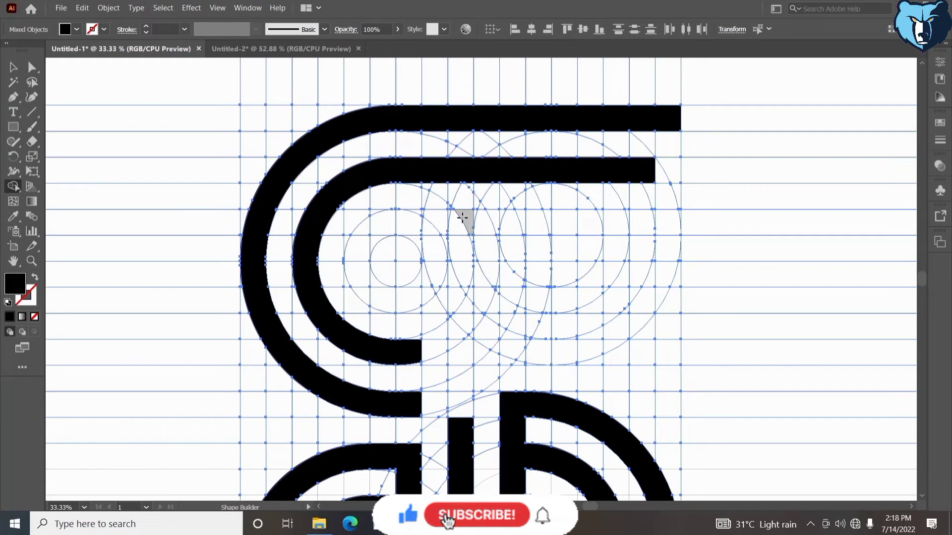
mouse_move(410, 348)
left_mouse_down()
mouse_move(415, 304)
mouse_move(411, 399)
mouse_move(402, 395)
mouse_move(397, 344)
left_mouse_up()
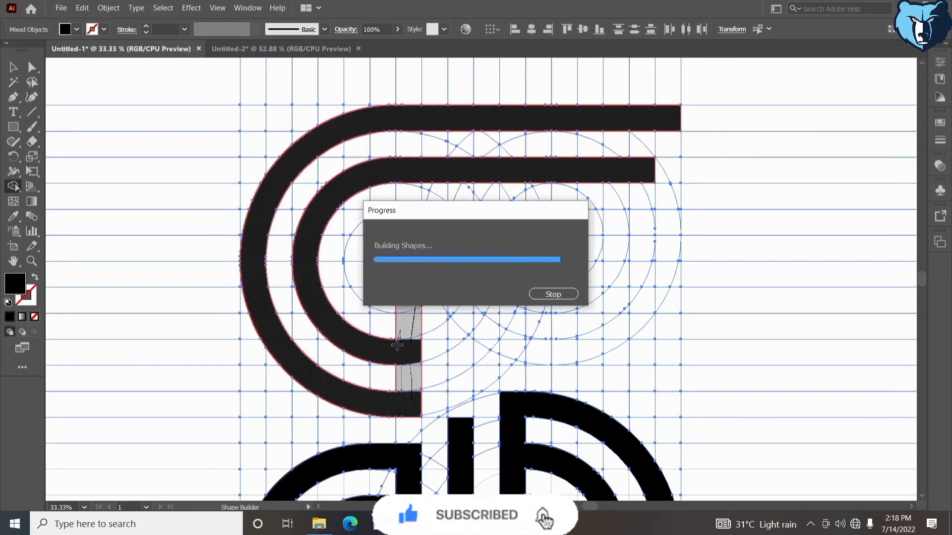
Step: Merge the innermost upper-left band and its short top bar down into the central stem, including the slivers along the stem's edge
mouse_move(400, 302)
left_mouse_down()
mouse_move(368, 283)
mouse_move(366, 230)
mouse_move(397, 230)
mouse_move(419, 214)
mouse_move(460, 218)
mouse_move(430, 227)
mouse_move(449, 234)
mouse_move(417, 230)
mouse_move(449, 231)
mouse_move(427, 233)
mouse_move(459, 341)
mouse_move(459, 427)
left_mouse_up()
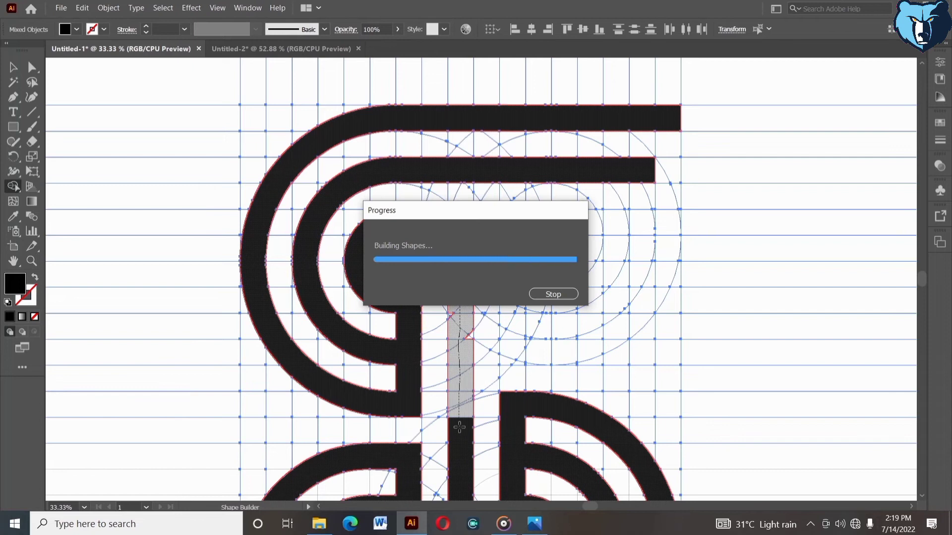
left_click(469, 234)
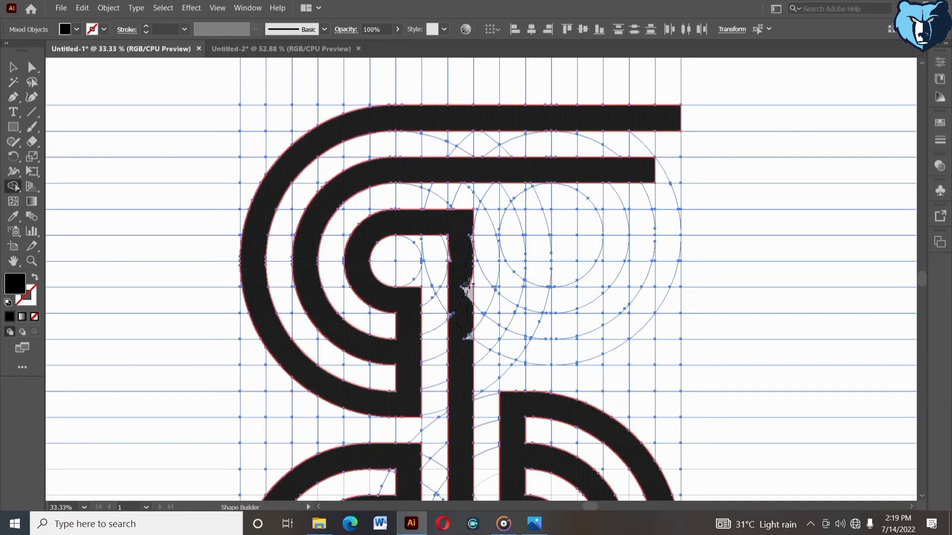
left_click(463, 242)
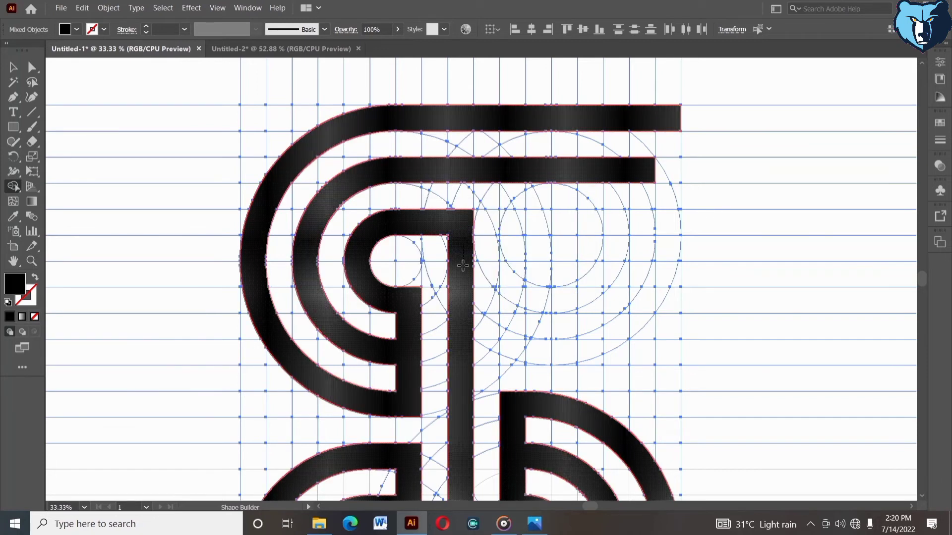
left_click(463, 265)
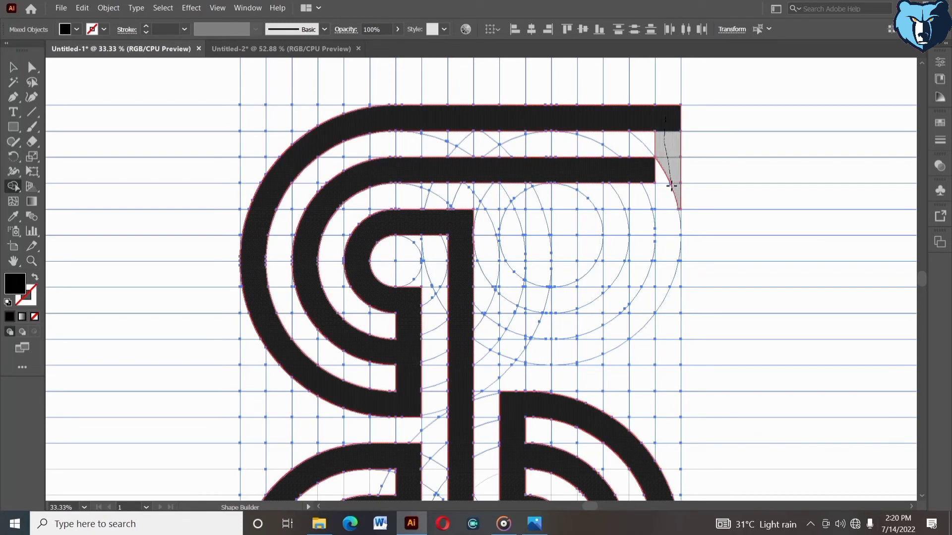
mouse_move(671, 186)
left_mouse_down()
mouse_move(664, 220)
mouse_move(679, 210)
mouse_move(636, 306)
mouse_move(662, 292)
left_mouse_up()
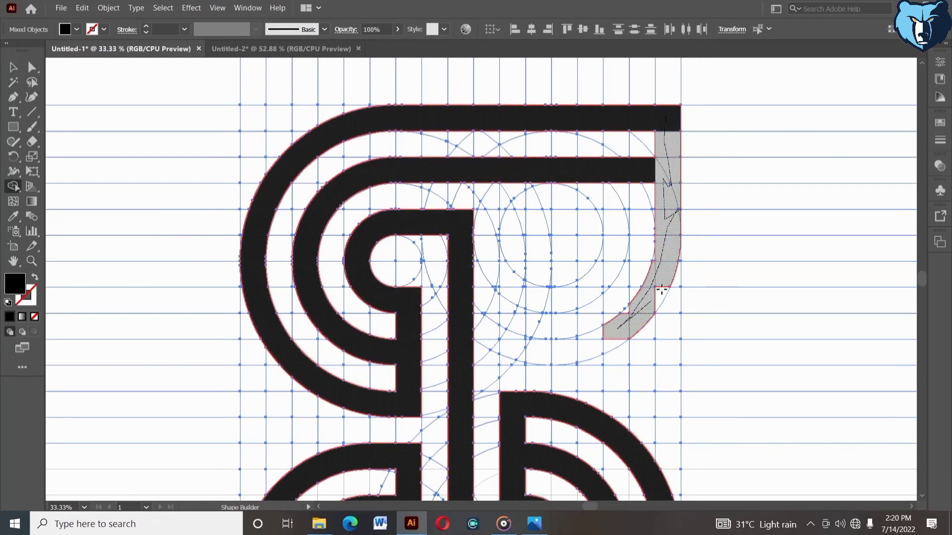
left_click_drag(599, 343, 624, 310)
left_click_drag(586, 346, 555, 354)
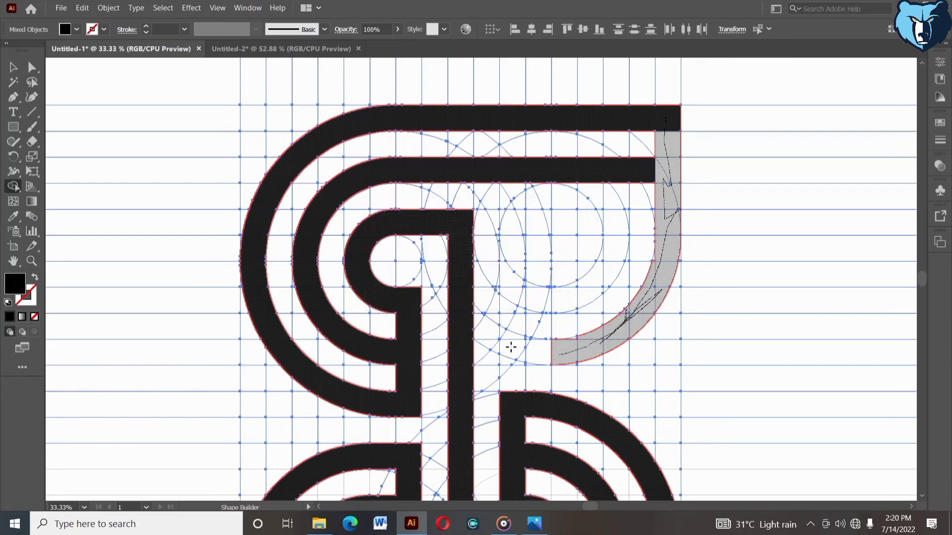
left_click(652, 261)
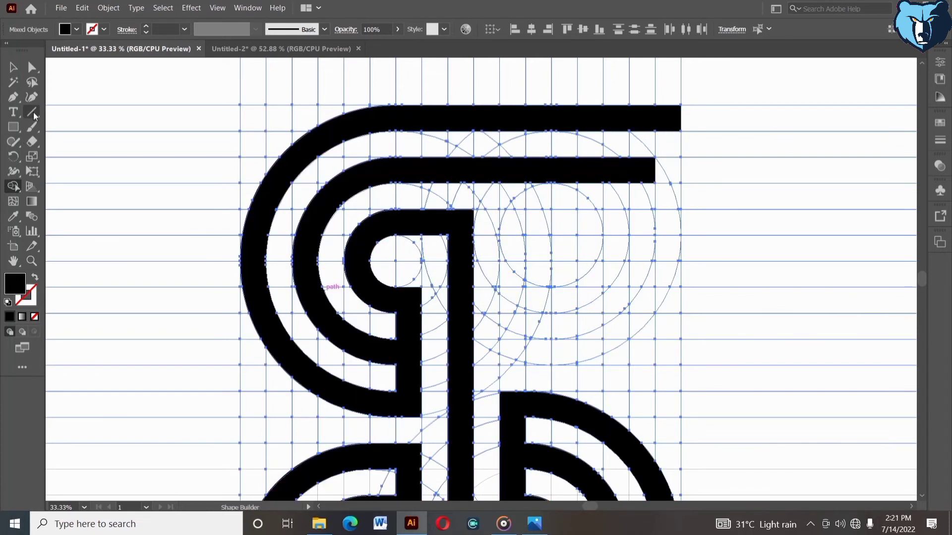
Step: Duplicate the leftmost vertical grid line in place and align the copy with the line two cells inside the grid's right edge
left_click(13, 67)
left_click(226, 85)
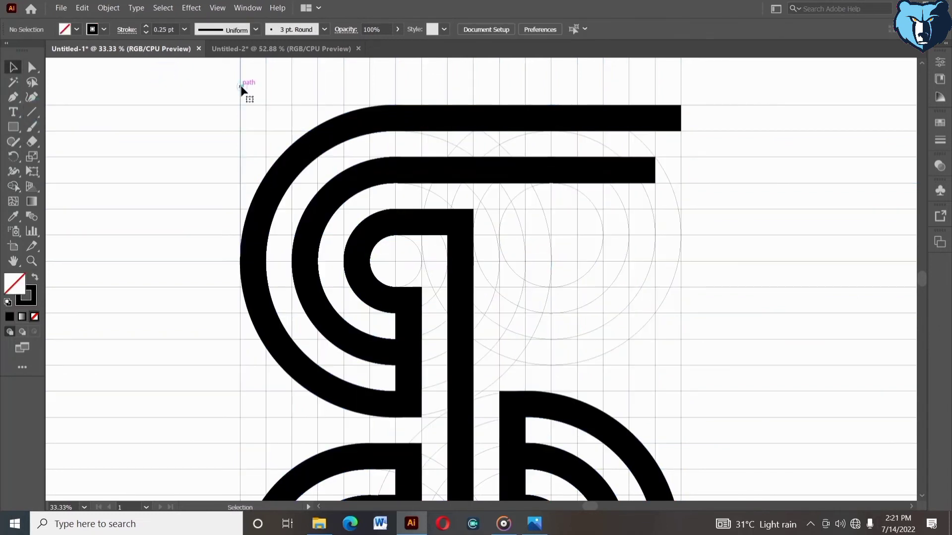
left_click(240, 85)
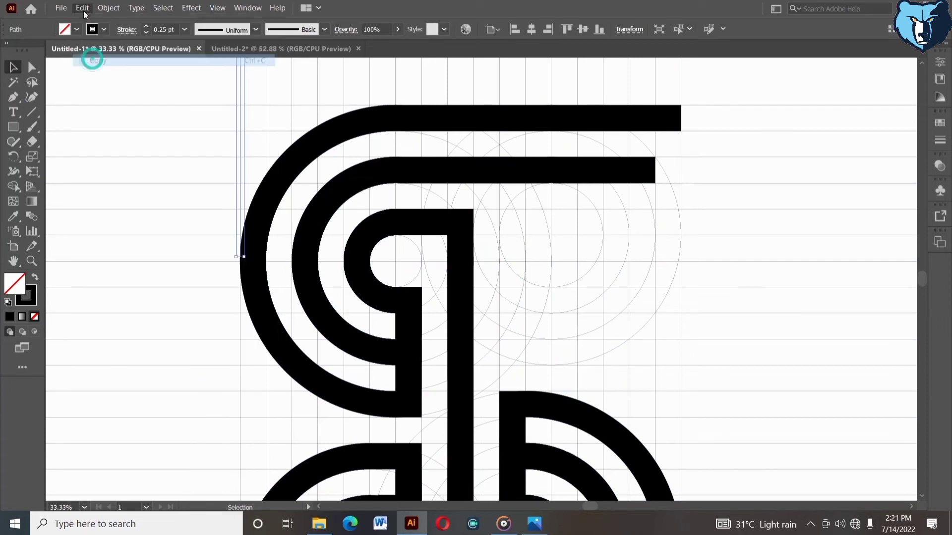
left_click(84, 9)
left_click(103, 96)
left_click(628, 142, "shift")
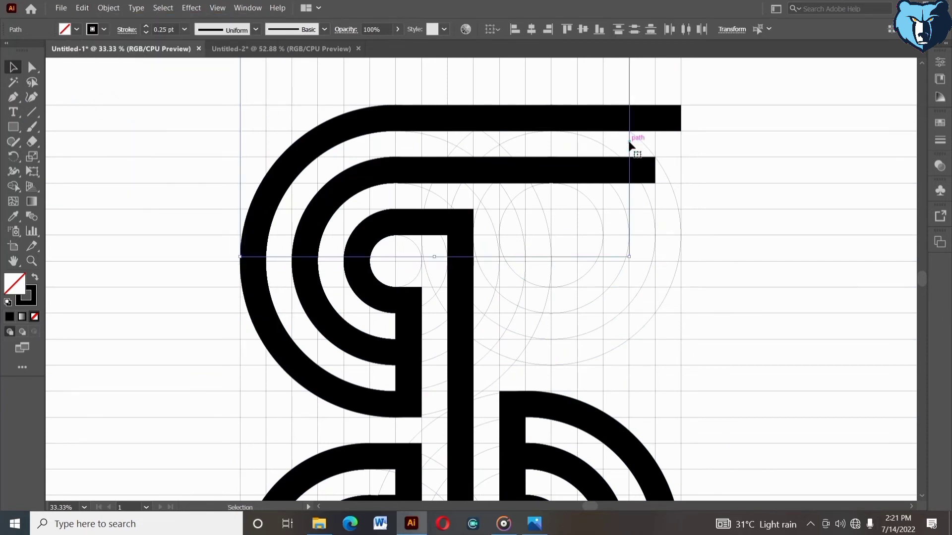
left_click(531, 30)
left_click(729, 185)
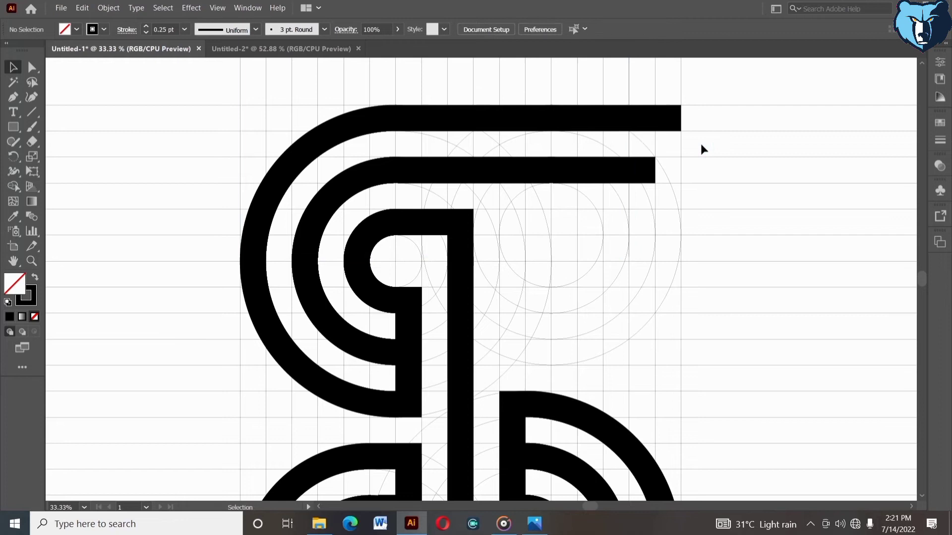
Step: Duplicate the leftmost vertical grid line again and align the copy with the line one cell inside the grid's right edge
left_click(239, 89)
left_click(82, 8)
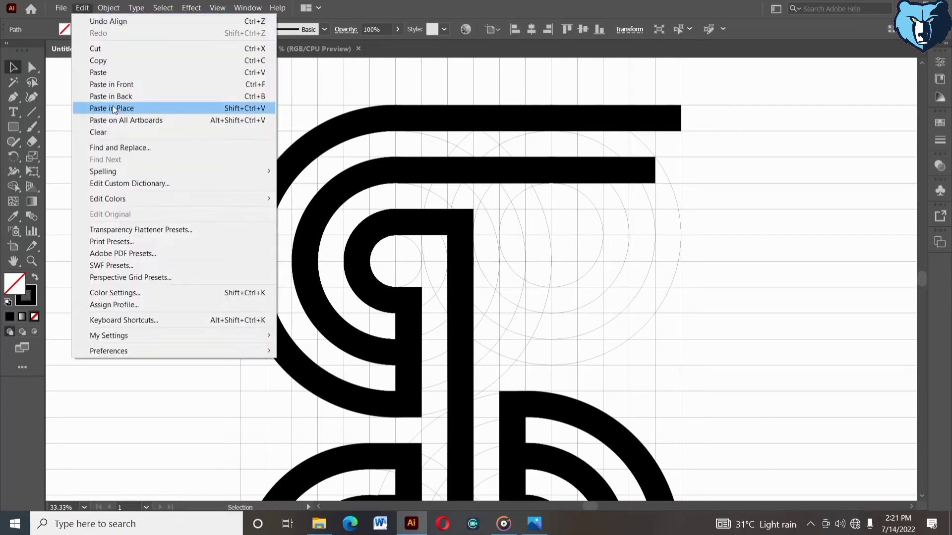
left_click(102, 105)
left_click_drag(244, 139, 655, 142)
left_click(531, 32)
Step: Reselect the upper artwork and remove the last cell at the inner bar's right end with the Shape Builder
left_click_drag(200, 79, 754, 443)
key("shift+m")
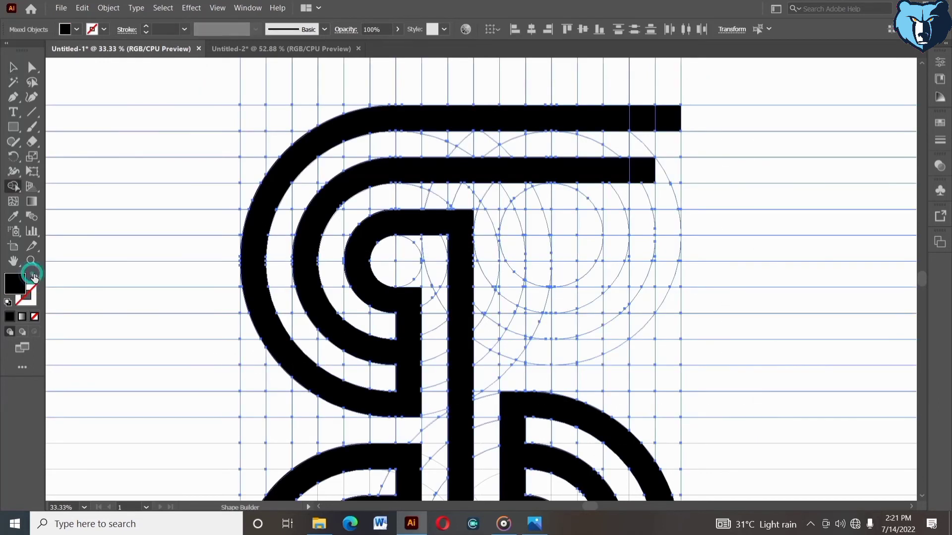
left_click(646, 172, "alt")
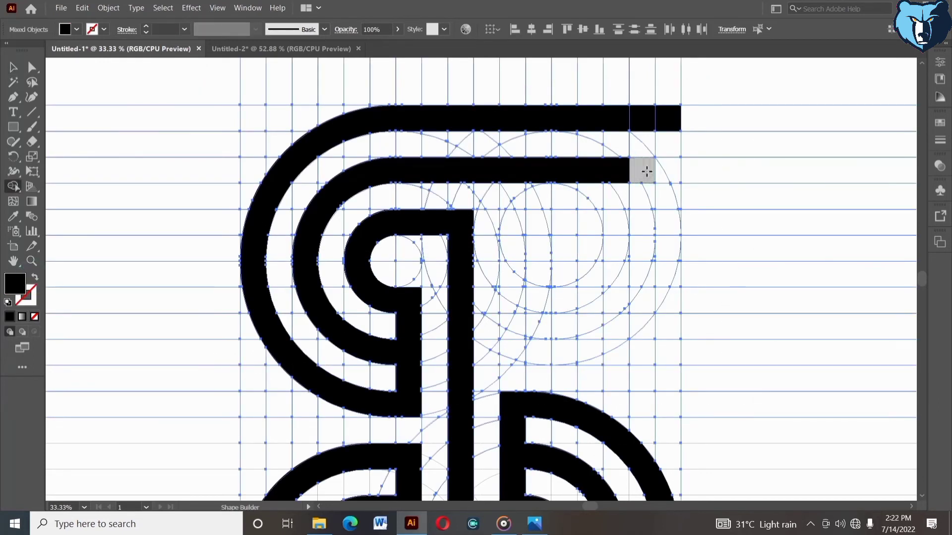
Step: Extend the top bar down the right edge and around the right circles' outermost band past bottom center, merging the slivers
mouse_move(667, 121)
left_mouse_down()
mouse_move(666, 210)
mouse_move(679, 211)
mouse_move(669, 272)
mouse_move(631, 324)
mouse_move(557, 356)
mouse_move(507, 356)
mouse_move(533, 358)
left_mouse_up()
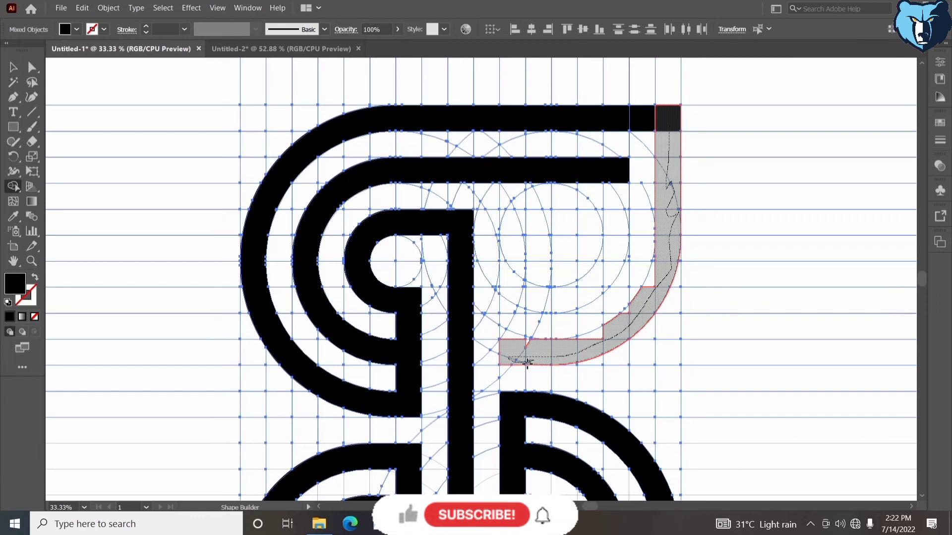
left_click_drag(527, 363, 527, 363)
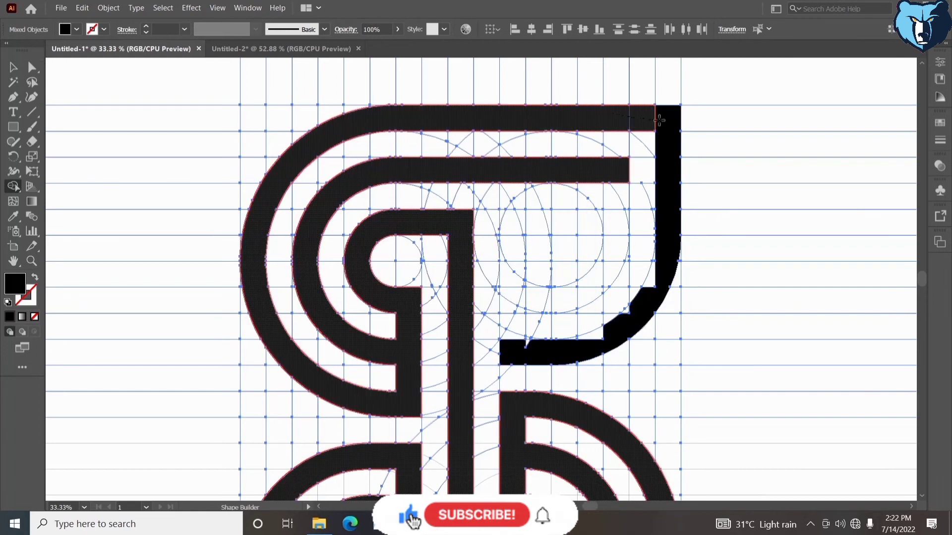
left_click_drag(658, 120, 662, 120)
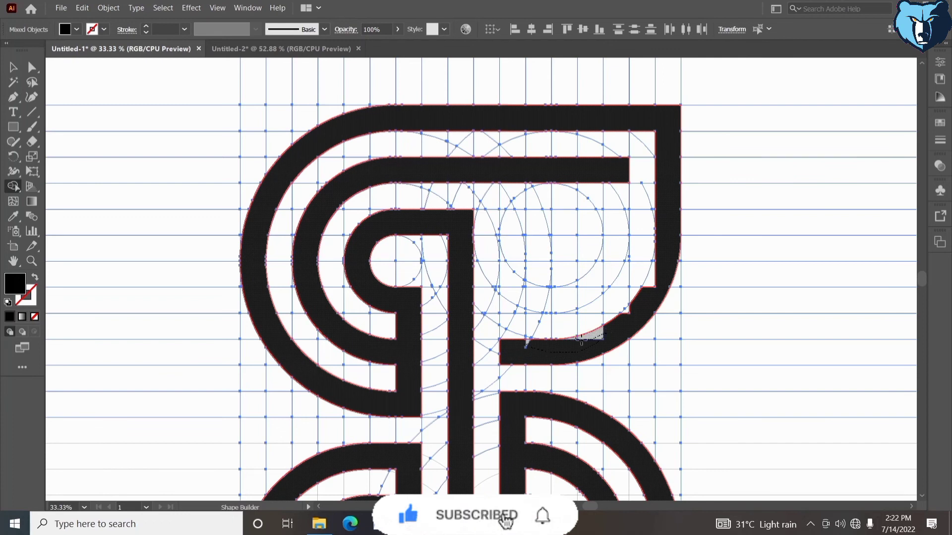
left_click_drag(653, 257, 645, 296)
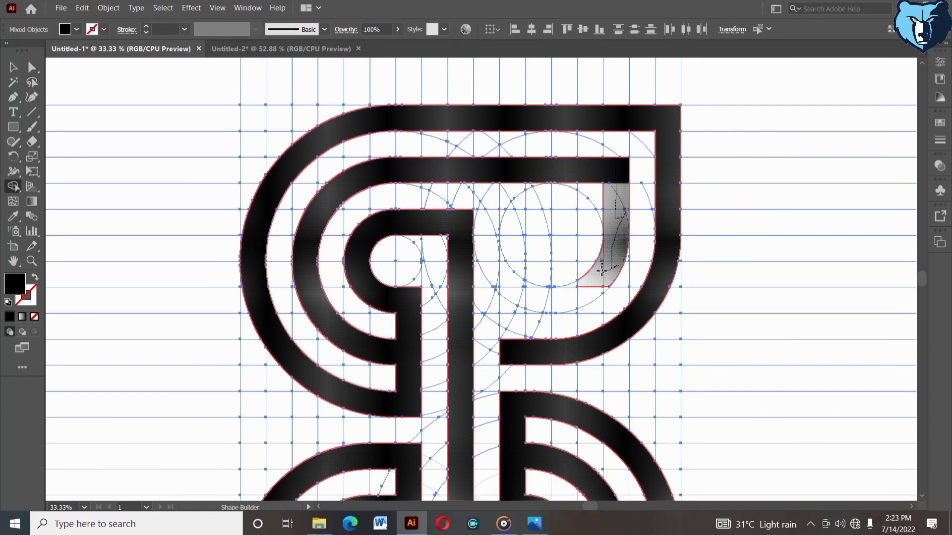
Step: Extend the inner bar down and around the right circles' inner band, and join its lower-left end to the outer band
mouse_move(602, 271)
left_mouse_down()
mouse_move(544, 308)
mouse_move(509, 309)
left_mouse_up()
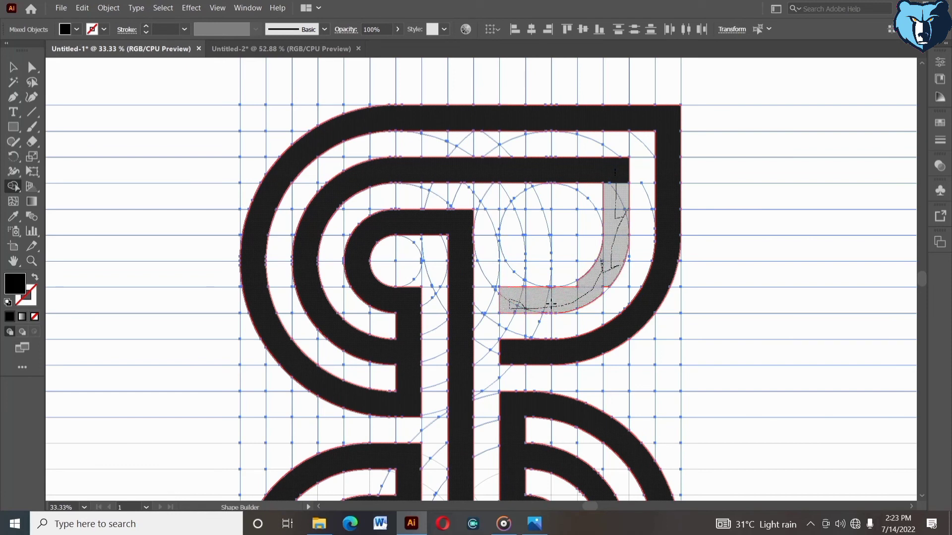
left_click_drag(604, 287, 598, 281)
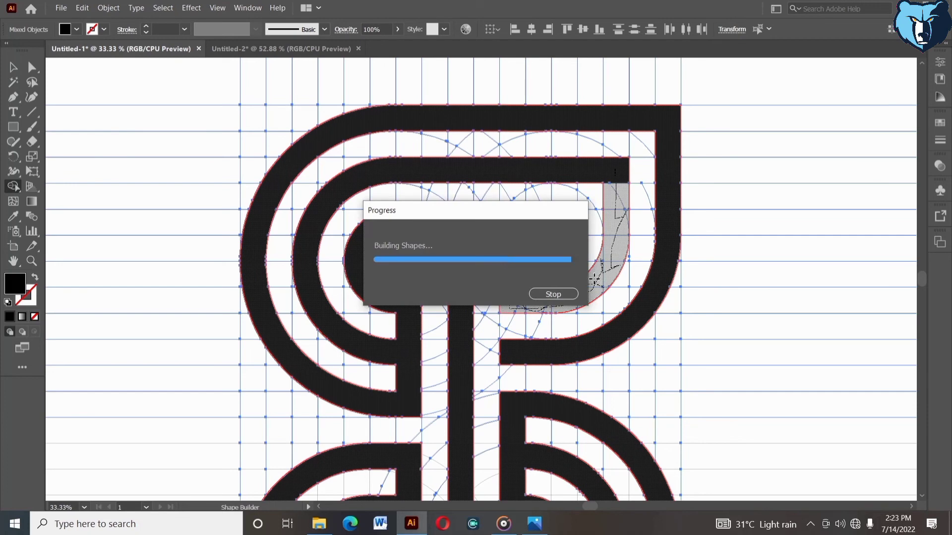
left_click(502, 331)
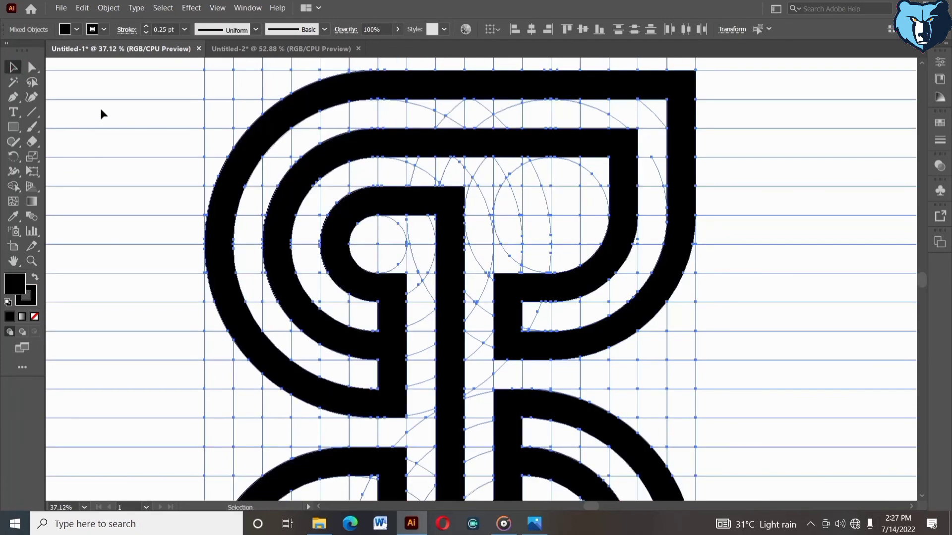
Step: Reselect all artwork, swap fill and stroke, and merge the thin slivers on the central stem's right edge below its upper corner
left_click(112, 232)
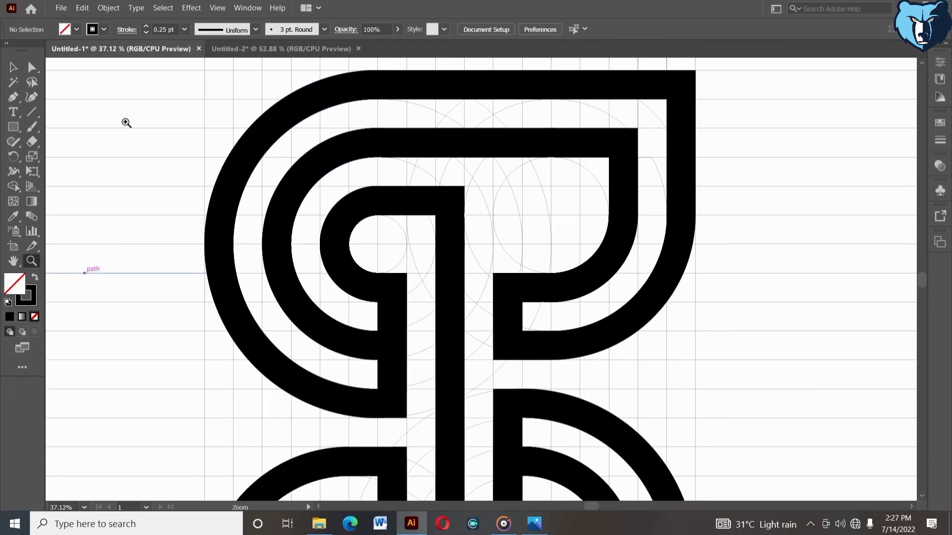
key("ctrl+a")
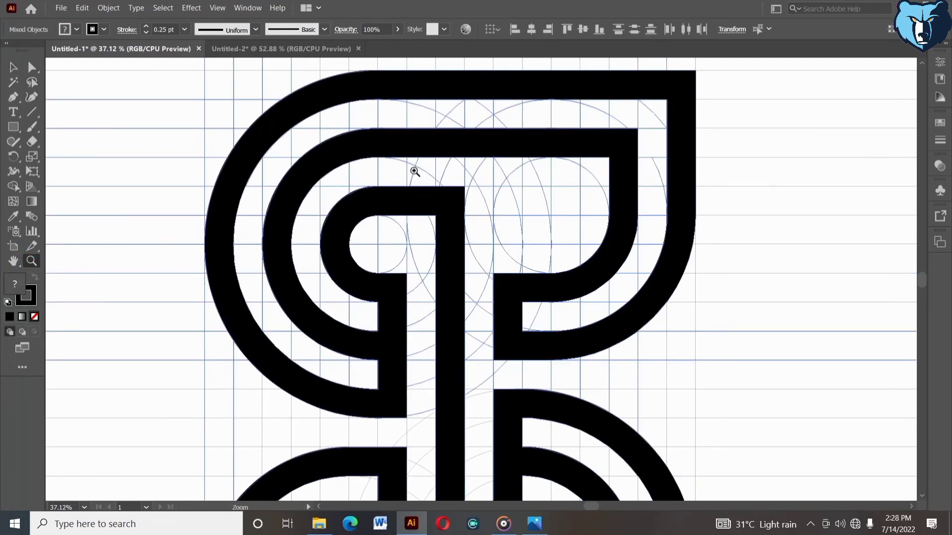
left_click_drag(415, 172, 504, 275)
left_click(35, 277)
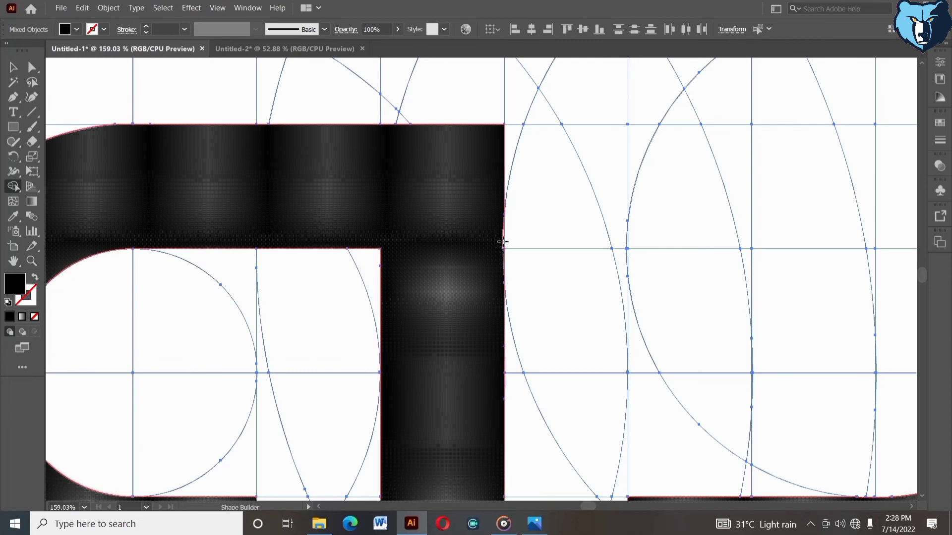
left_click(501, 242)
left_click(501, 248)
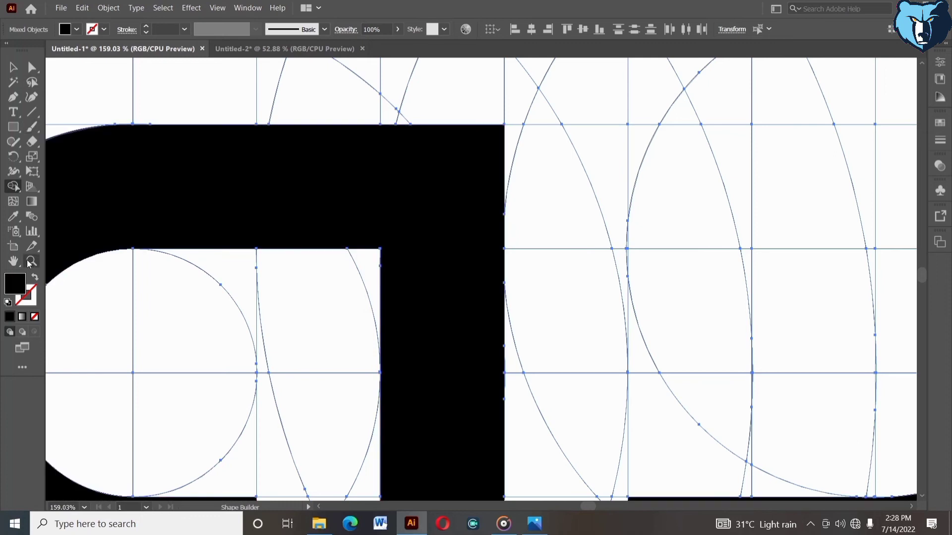
Step: Cut the grouped logo shapes and delete the remaining grid lines and circles
key("z")
left_click(400, 284, "alt")
left_click(400, 283, "alt")
left_click(400, 283, "alt")
left_click(400, 283, "alt")
left_click(400, 283, "alt")
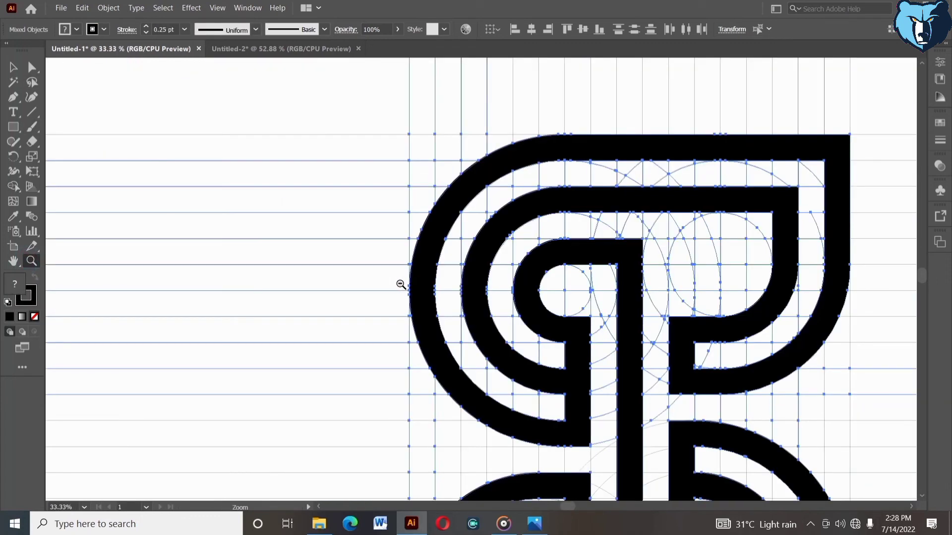
left_click(536, 356, "alt")
left_click(535, 356, "alt")
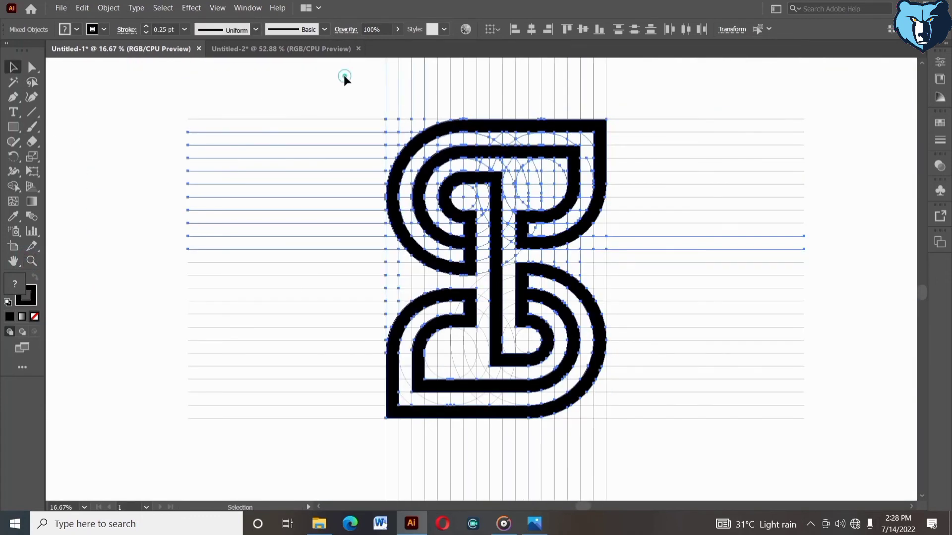
left_click(344, 77)
left_click_drag(341, 88, 349, 131)
left_click(340, 84)
left_click(465, 255)
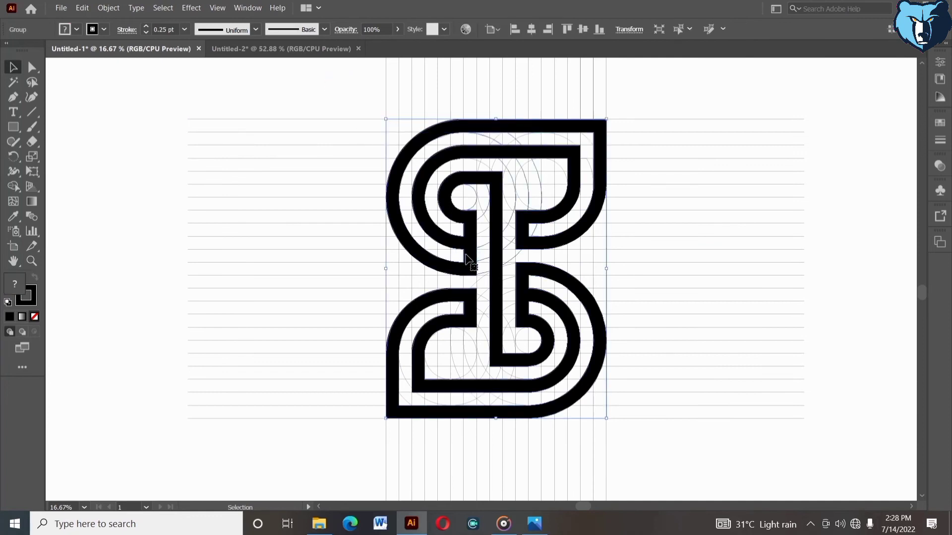
left_click(85, 8)
left_click(89, 48)
left_click_drag(346, 88, 694, 448)
key("Delete")
Step: Paste the cut logo on all artboards and scale it up proportionally
left_click(82, 8)
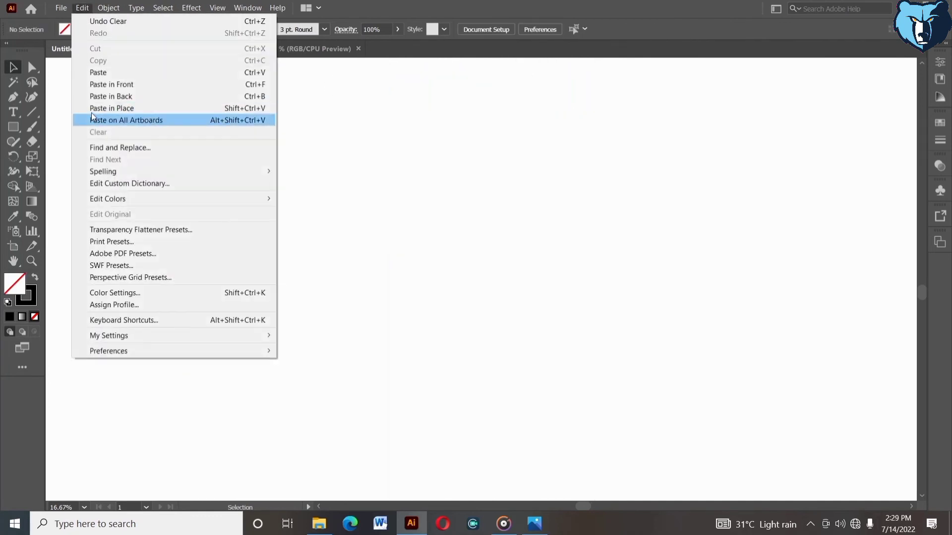
left_click(149, 119)
left_click_drag(608, 268, 629, 268)
left_click_drag(655, 330, 644, 336)
left_click(535, 259)
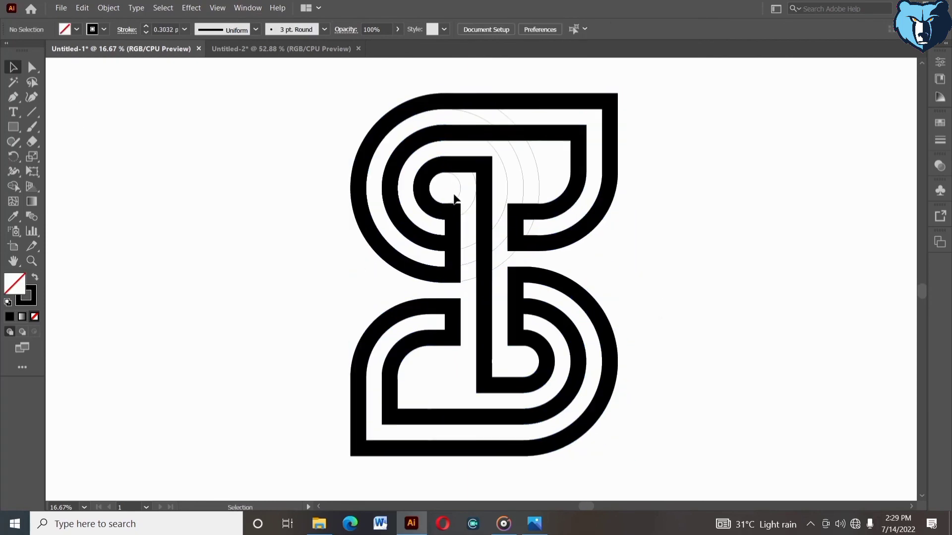
Step: Delete the leftover thin circle arcs around the central stem and upper half of the logo
right_click(459, 200)
left_click(491, 291)
left_click(645, 266)
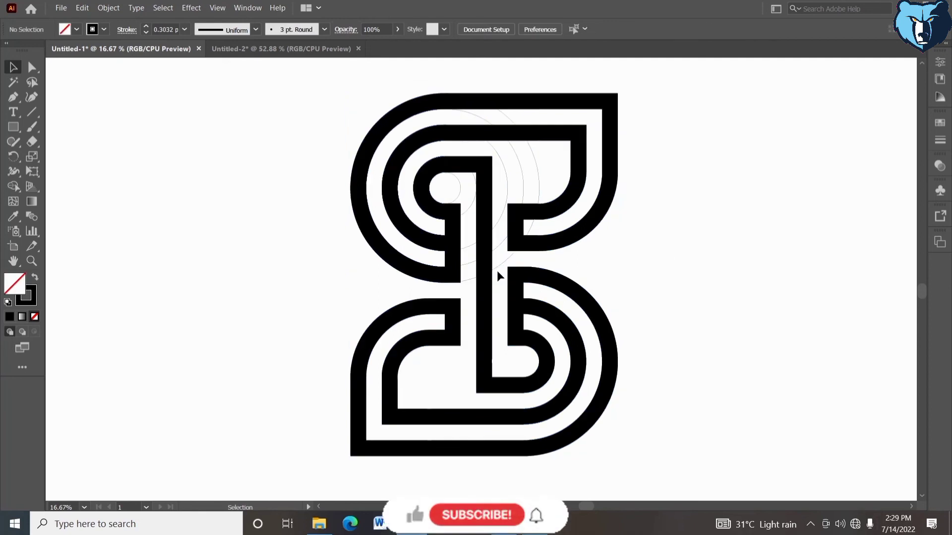
left_click(497, 270)
key("Delete")
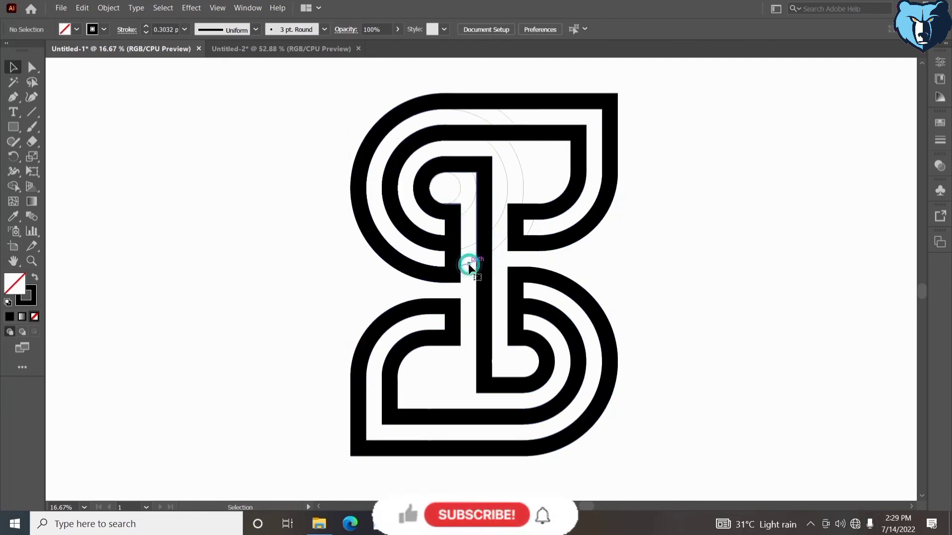
left_click(502, 113)
key("Delete")
left_click(517, 158)
key("Delete")
left_click(505, 169)
key("Delete")
left_click(530, 226)
key("Delete")
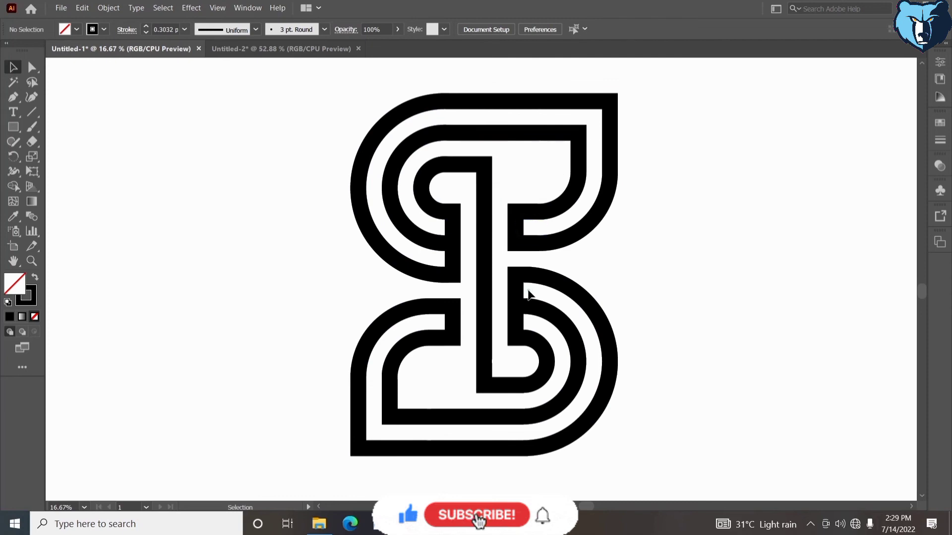
Step: Scale the logo proportionally to about 1977 × 2675 px
left_click(549, 281)
left_click_drag(621, 278, 639, 276)
left_click(659, 284)
left_click_drag(629, 315, 618, 315)
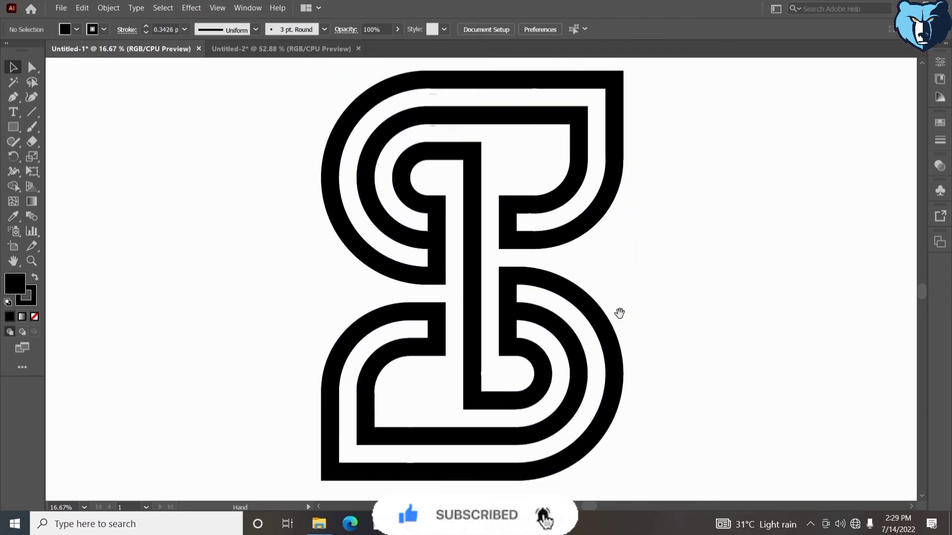
left_click(594, 322)
left_click_drag(623, 276, 597, 276)
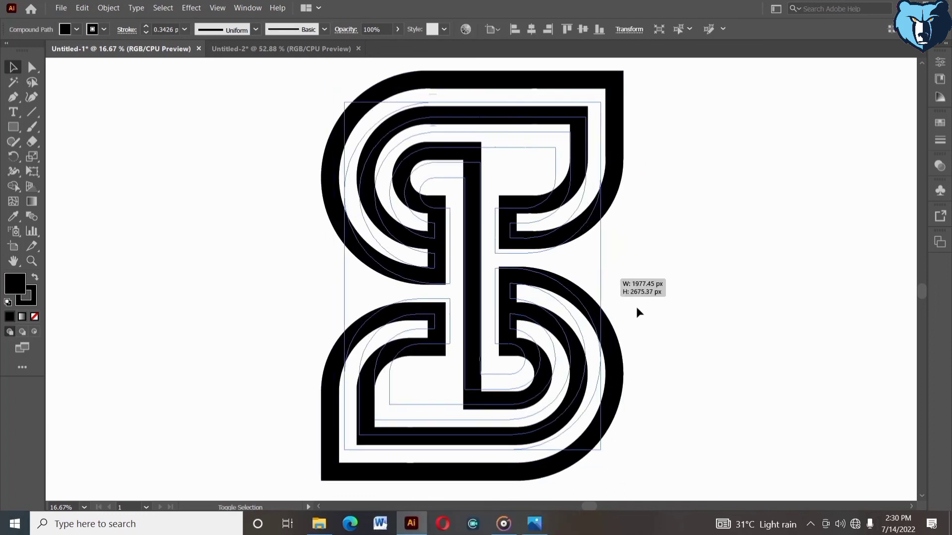
left_click(637, 312)
left_click_drag(629, 312, 618, 311)
Step: Delete the tiny leftover path fragments beside the logo's outer left curve and in the gaps between its upper bands
left_click_drag(328, 202, 329, 204)
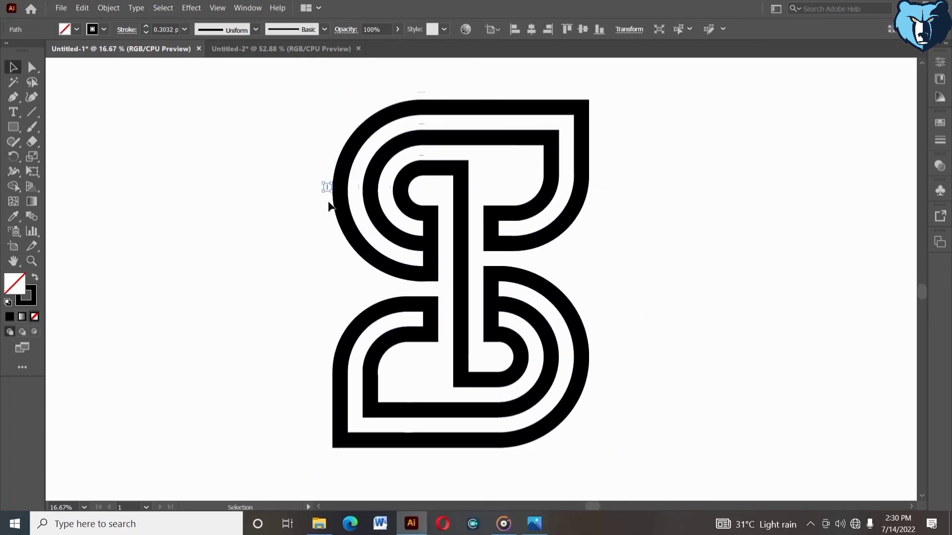
key("Delete")
left_click_drag(398, 81, 437, 103)
key("Delete")
left_click(423, 123)
key("Delete")
left_click(421, 155)
key("Delete")
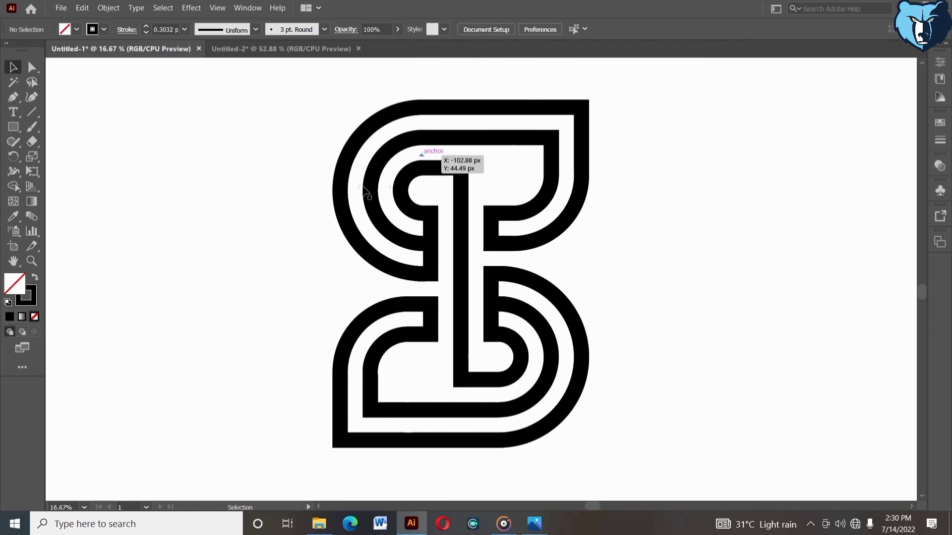
left_click(359, 187)
key("Delete")
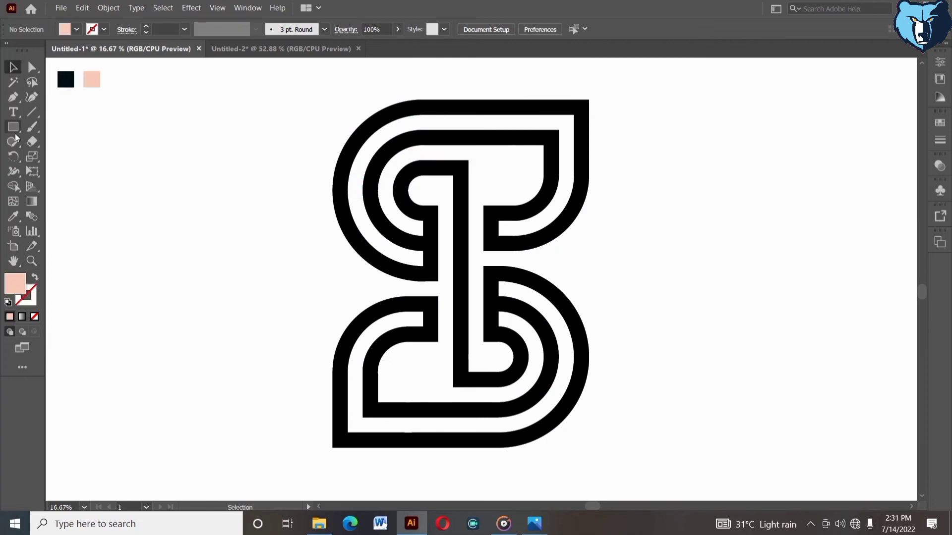
Step: Draw a large peach-filled rectangle around the logo and colour swatches, and send it behind the logo
right_click(83, 110)
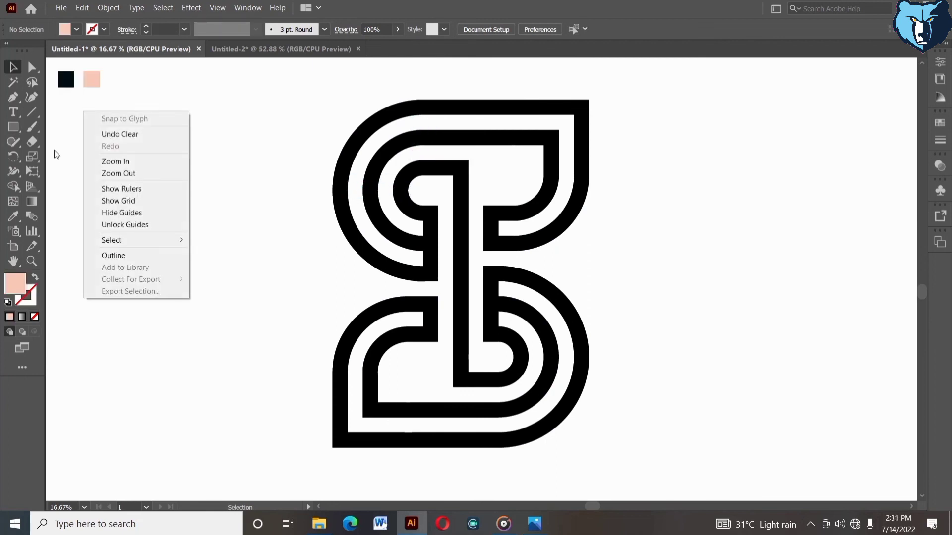
left_click(53, 151)
right_click(13, 127)
left_click(59, 128)
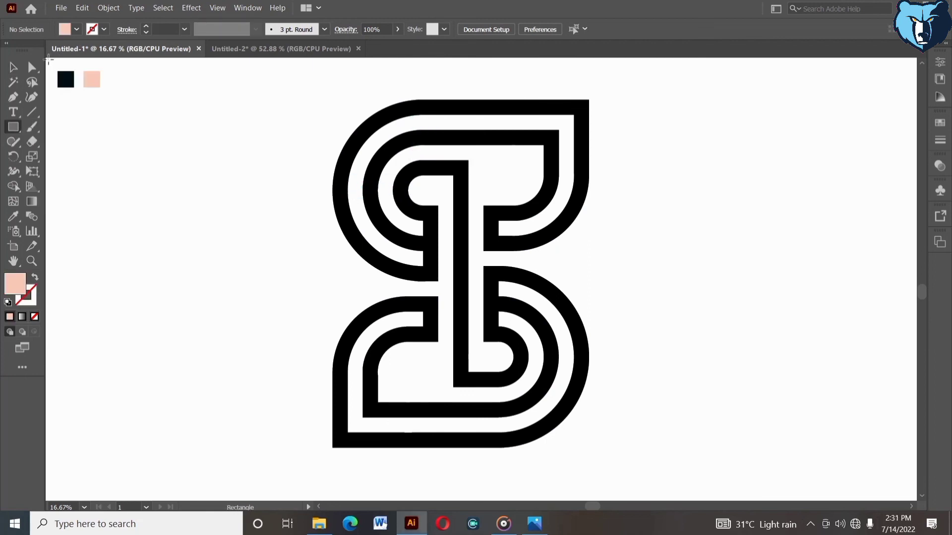
left_click_drag(179, 177, 913, 498)
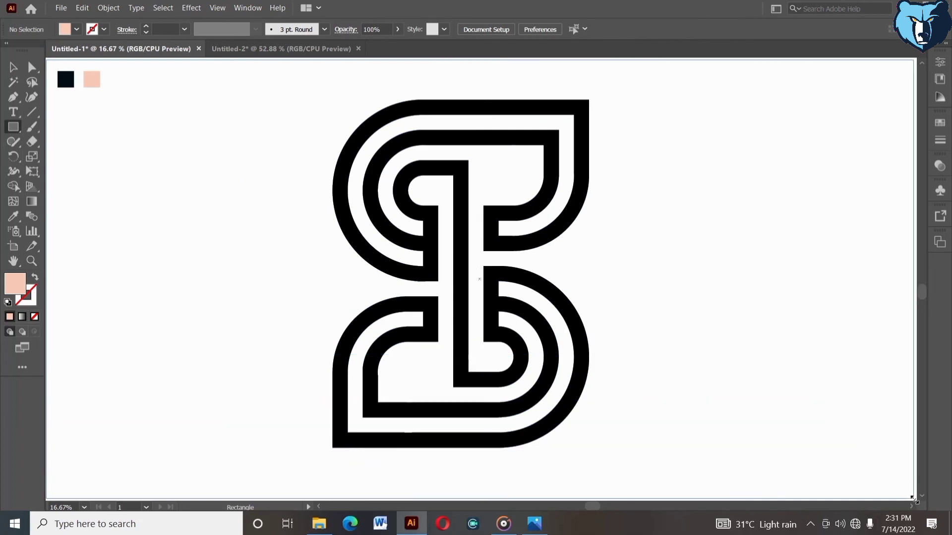
left_click(13, 66)
right_click(145, 161)
mouse_move(170, 355)
left_click(287, 392)
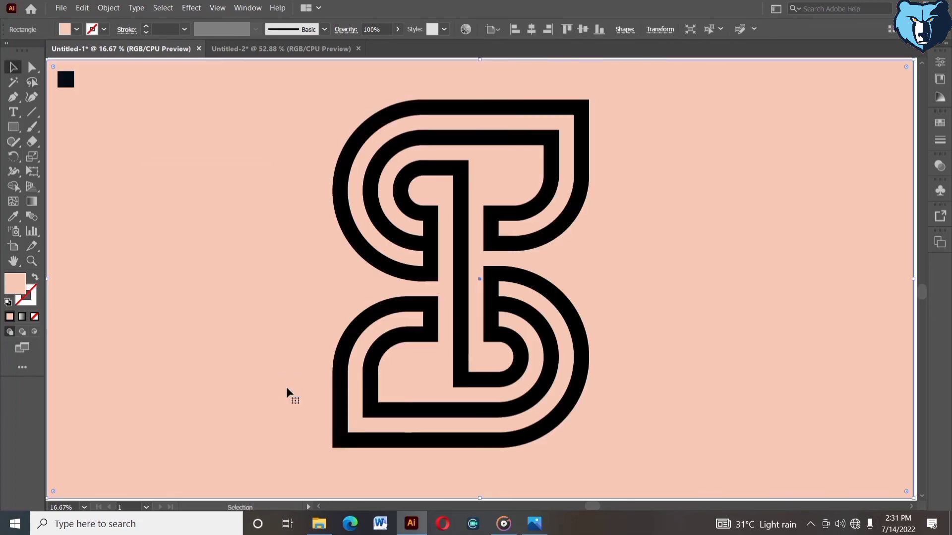
Step: Recolour the logo with the background rectangle's peach fill using the Eyedropper
left_click(346, 238)
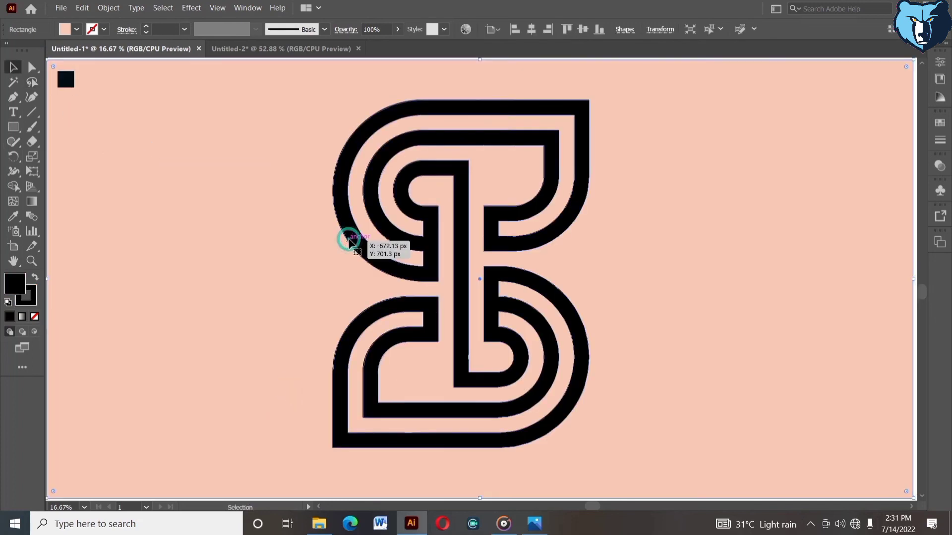
left_click(13, 216)
left_click(84, 197)
Step: Recolour the background rectangle with the dark navy swatch's fill using the Eyedropper
left_click(13, 67)
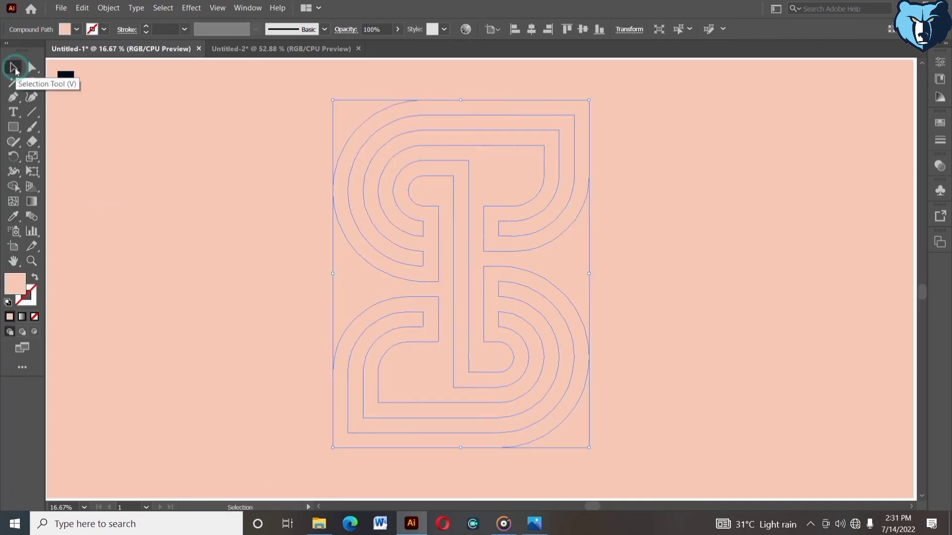
left_click(124, 184)
left_click(13, 215)
left_click(66, 80)
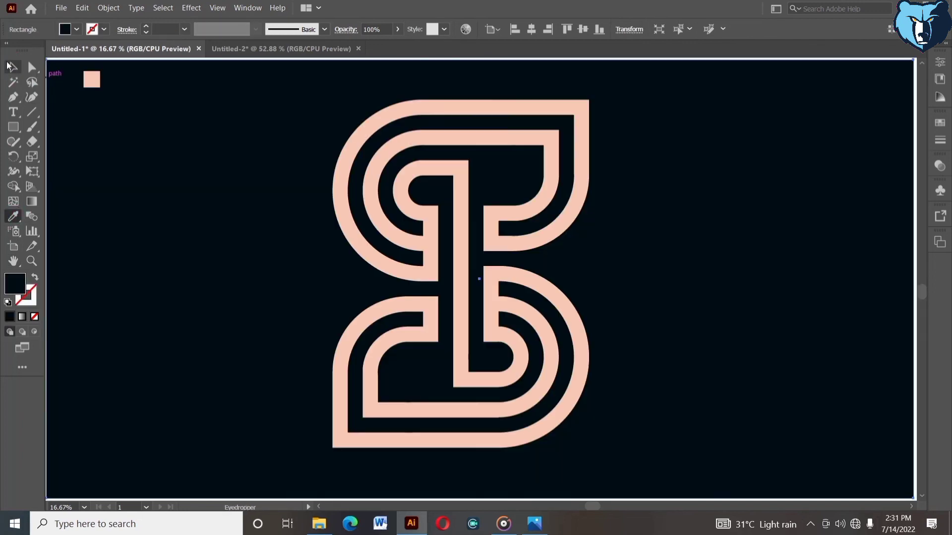
Step: Delete the peach and dark navy sample squares from the background's upper-left corner
left_click(11, 66)
left_click(91, 80)
key("Delete")
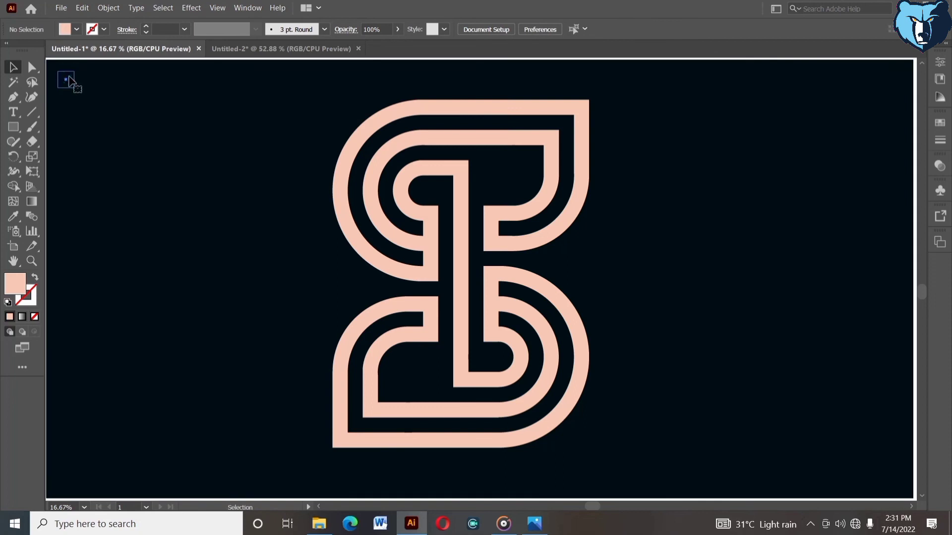
left_click(66, 79)
key("Delete")
Step: Align the logo and the background rectangle on their horizontal and vertical centres
scroll(476, 334, "down", 2)
left_click_drag(342, 459, 444, 363)
left_click(530, 29)
left_click(582, 29)
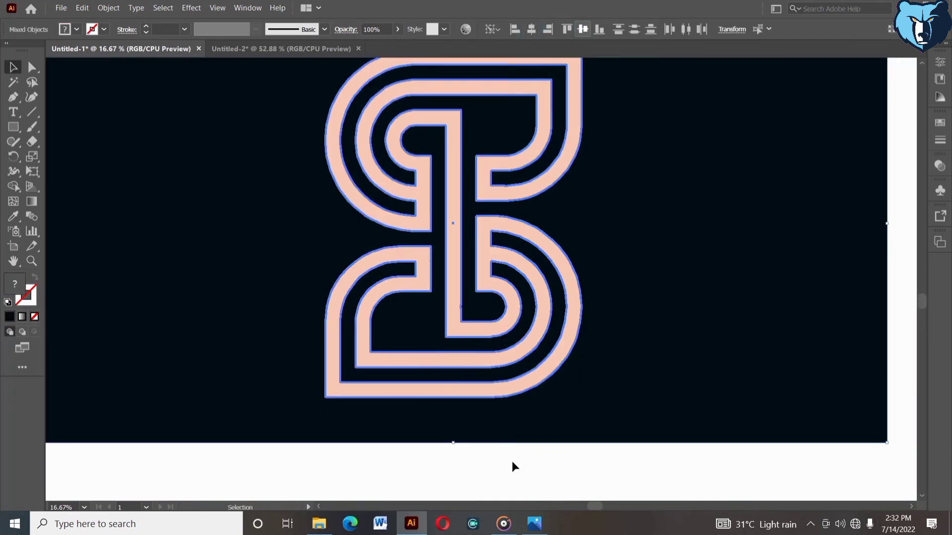
left_click(512, 462)
left_click_drag(553, 458, 555, 489)
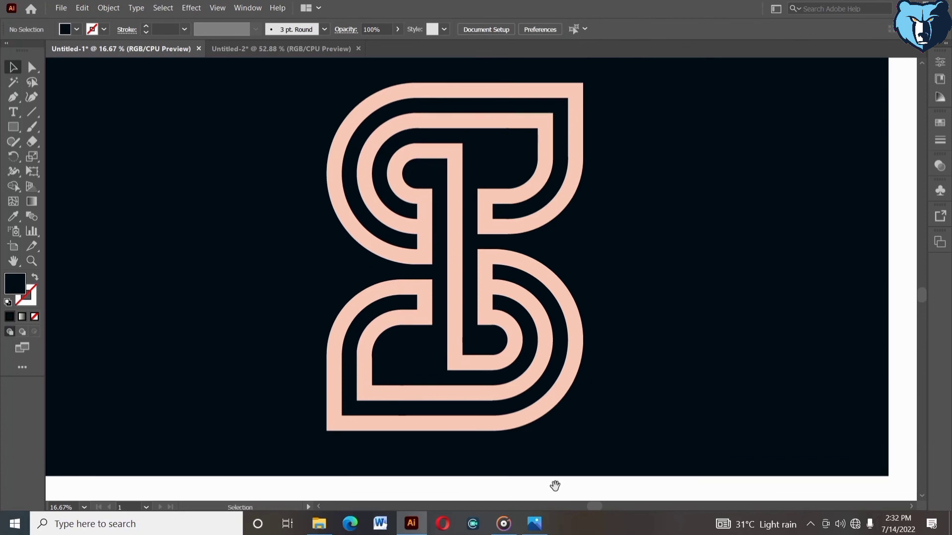
key("ctrl+0")
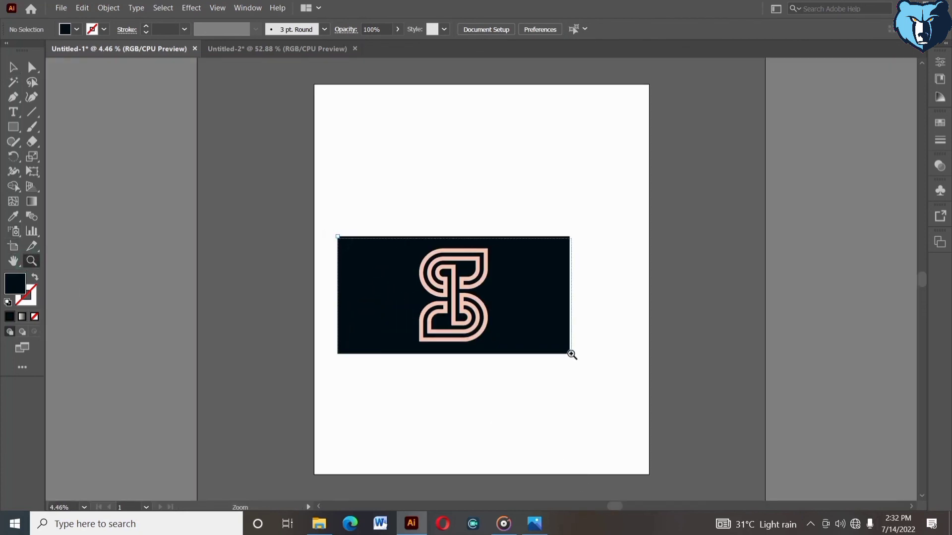
left_click_drag(568, 354, 569, 353)
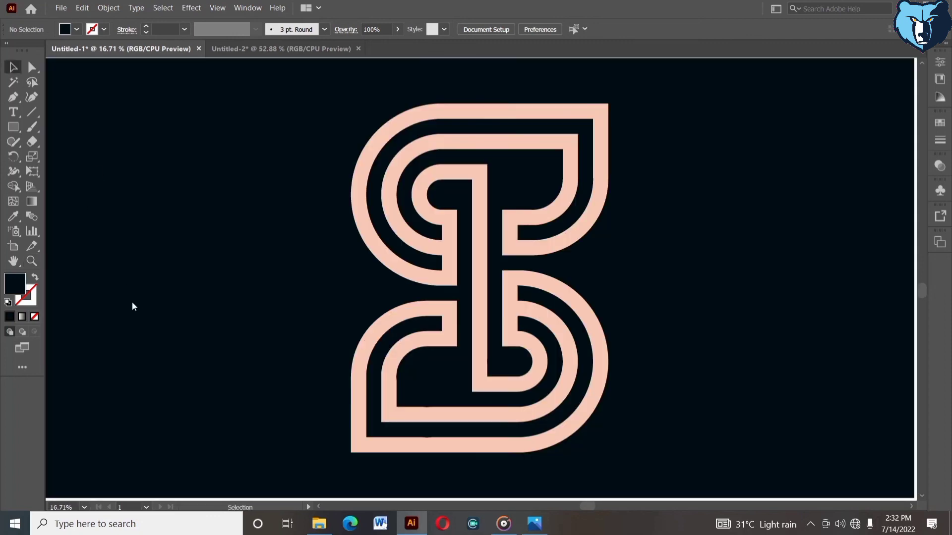